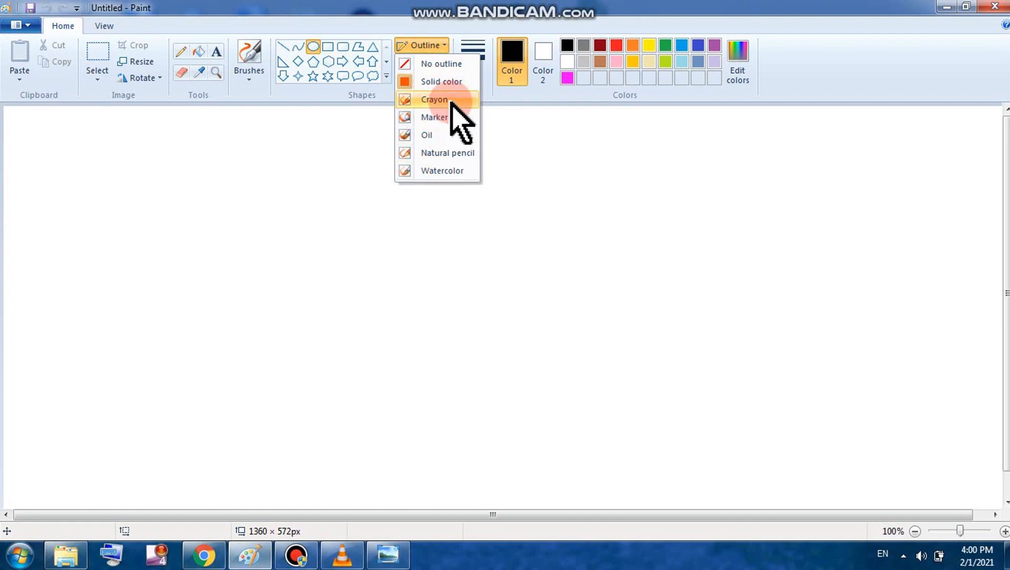
Step: Draw a crayon-outlined ellipse on the left and an oil-outlined circle in the middle
click(451, 101)
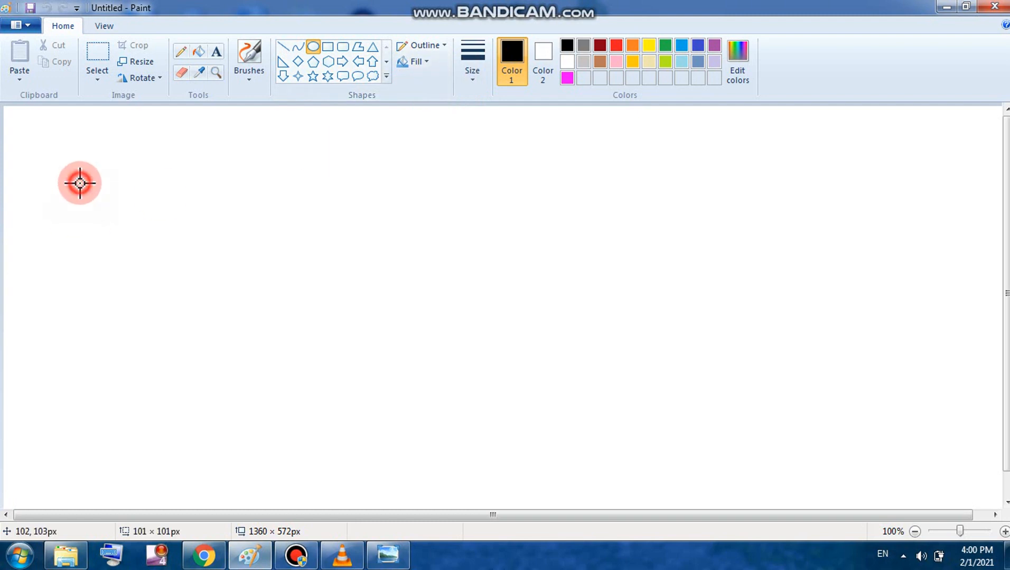
drag(80, 183, 264, 339)
click(338, 287)
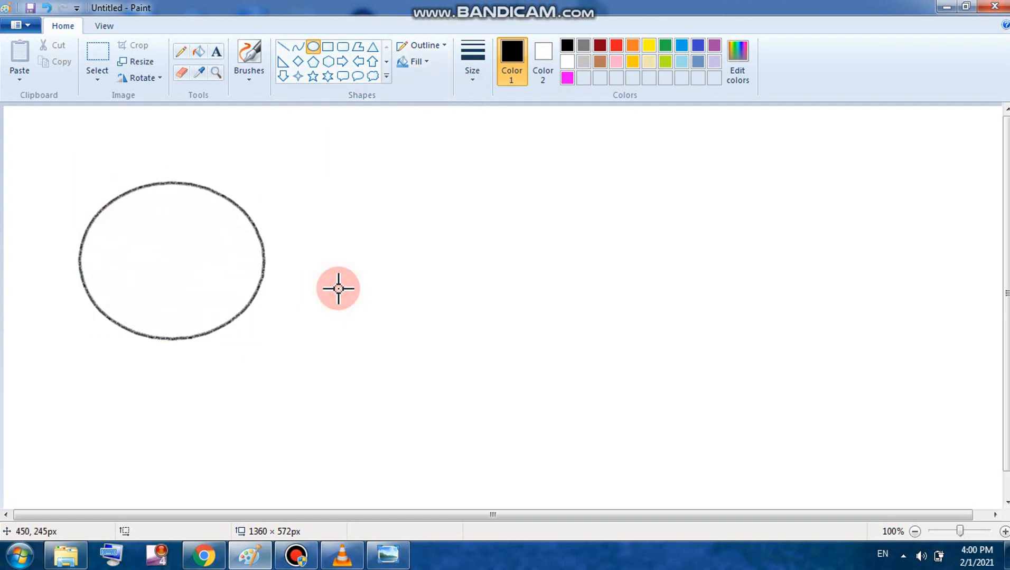
click(427, 46)
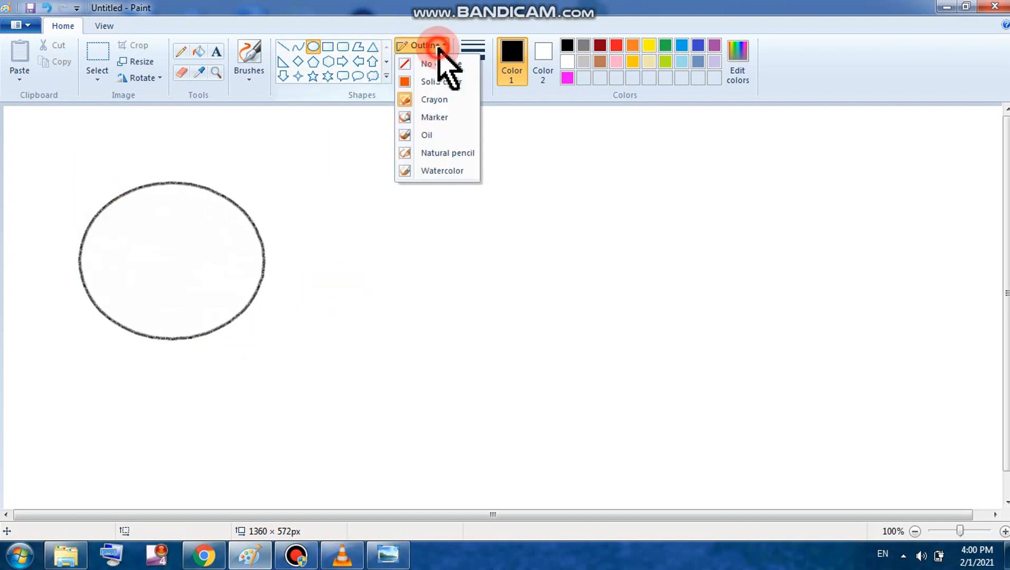
click(446, 137)
drag(381, 165, 493, 290)
click(554, 288)
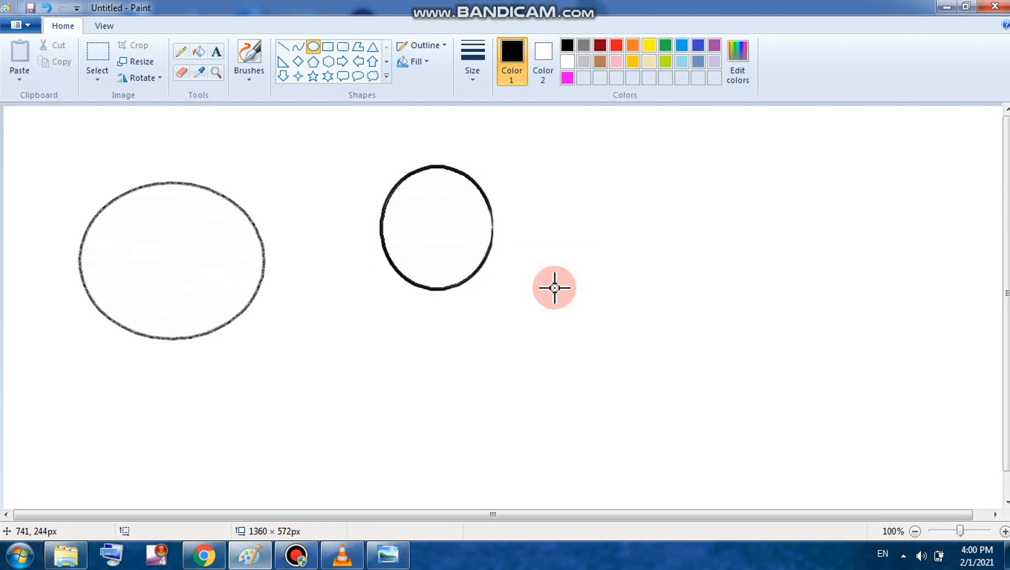
Step: Set the fill to oil with magenta Color 2 and draw a filled circle on the right
click(414, 61)
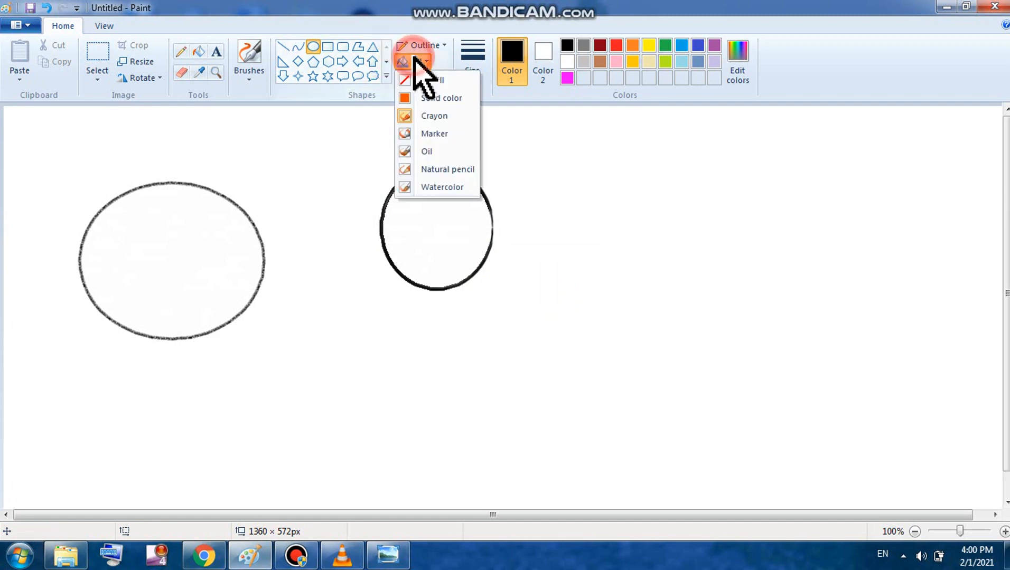
click(446, 155)
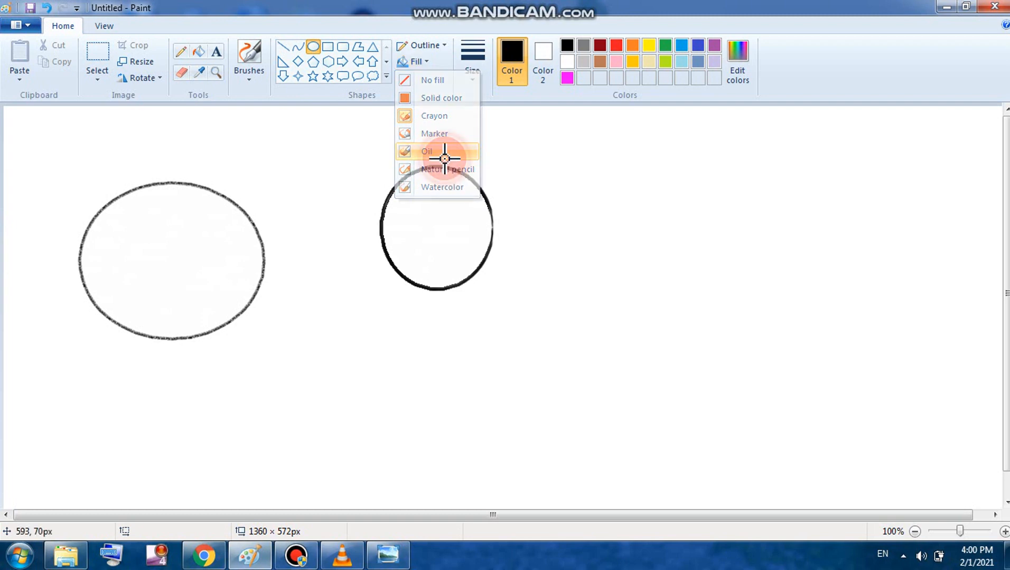
click(544, 58)
click(567, 79)
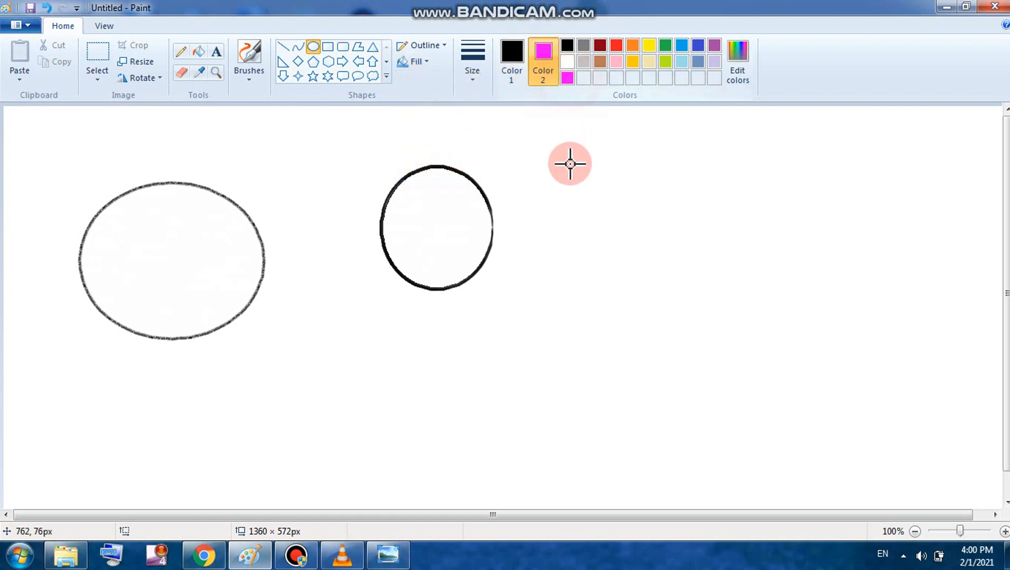
drag(569, 164, 717, 315)
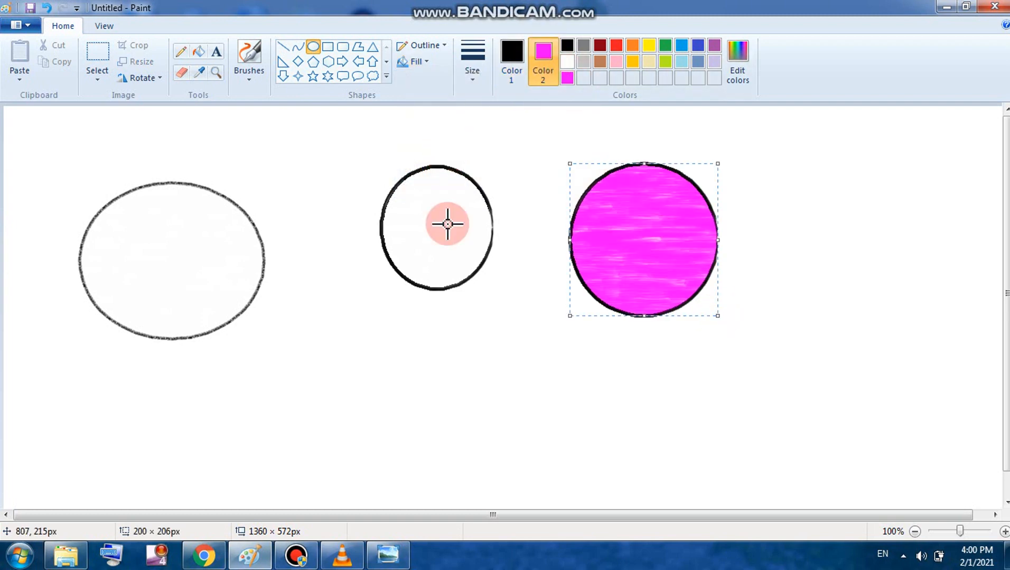
Step: Undo the three shapes to leave the canvas blank
click(48, 8)
click(48, 8)
click(47, 7)
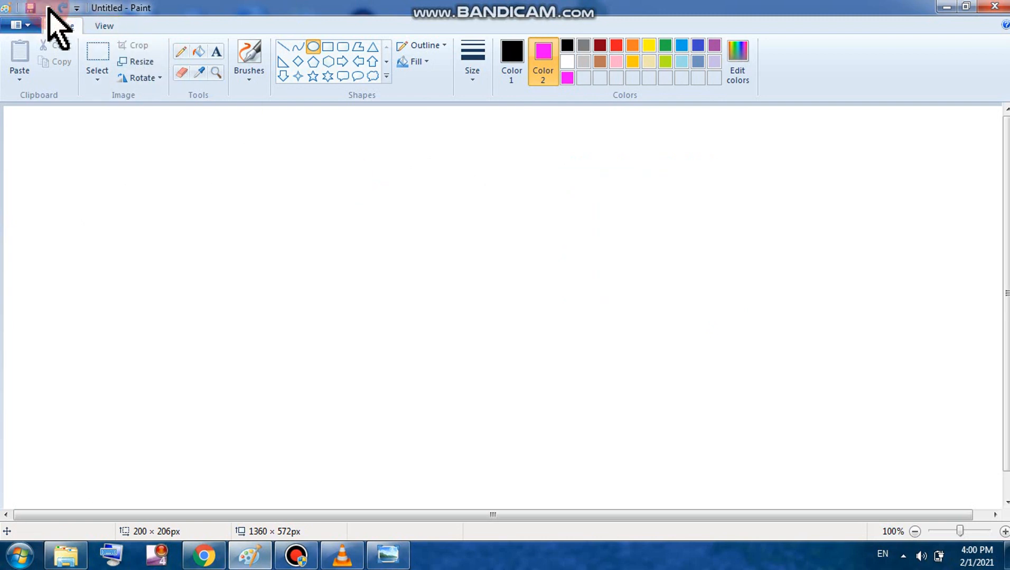
Step: Choose the Star shape with a crayon outline, watercolour fill and black outline colour
click(312, 76)
click(441, 45)
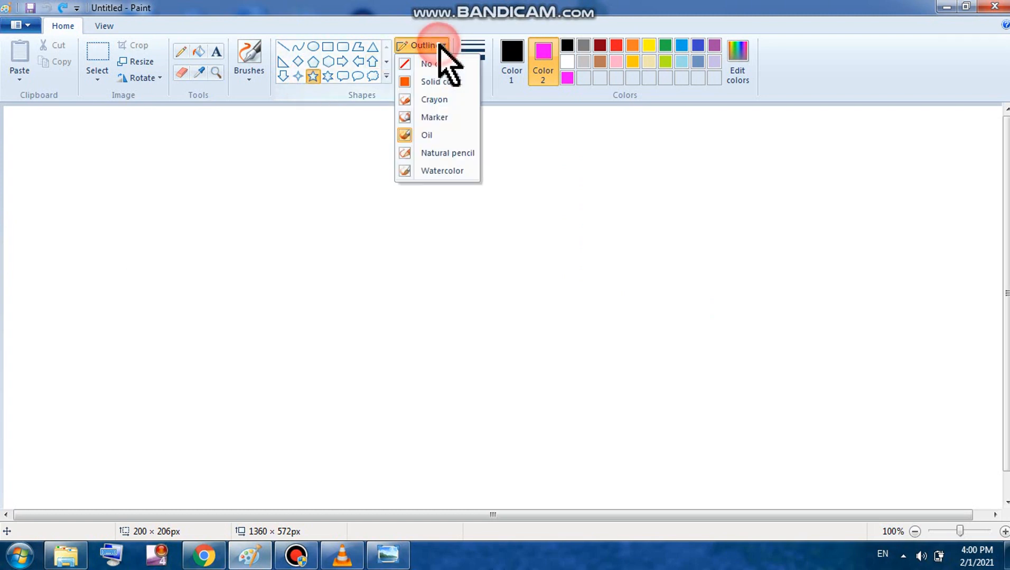
click(437, 95)
click(425, 62)
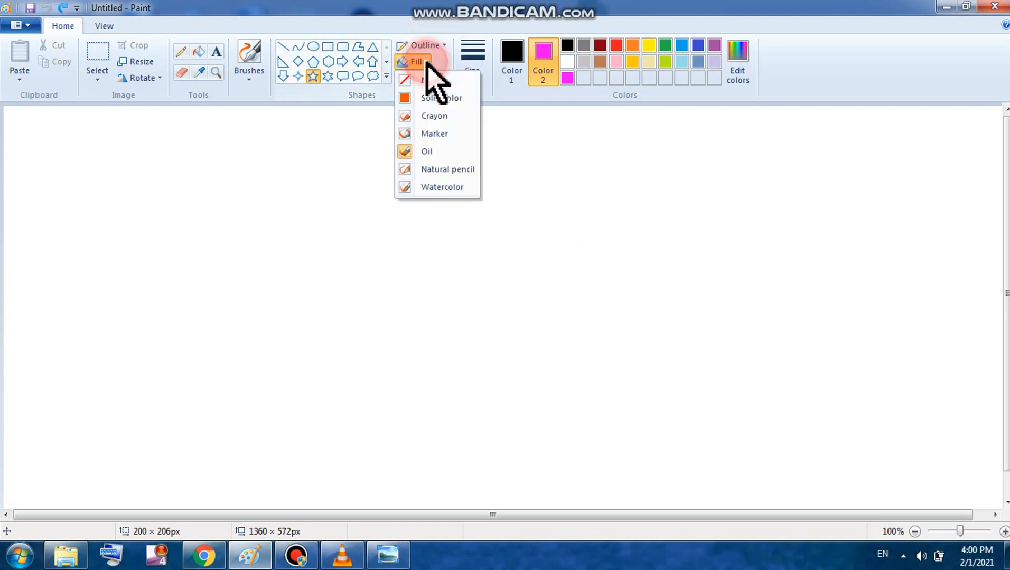
click(441, 186)
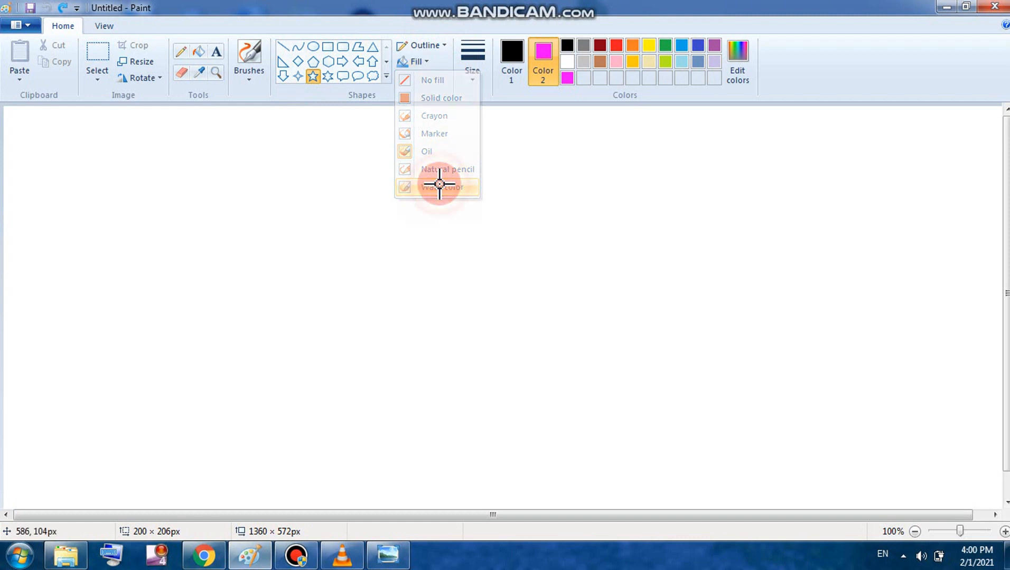
click(519, 63)
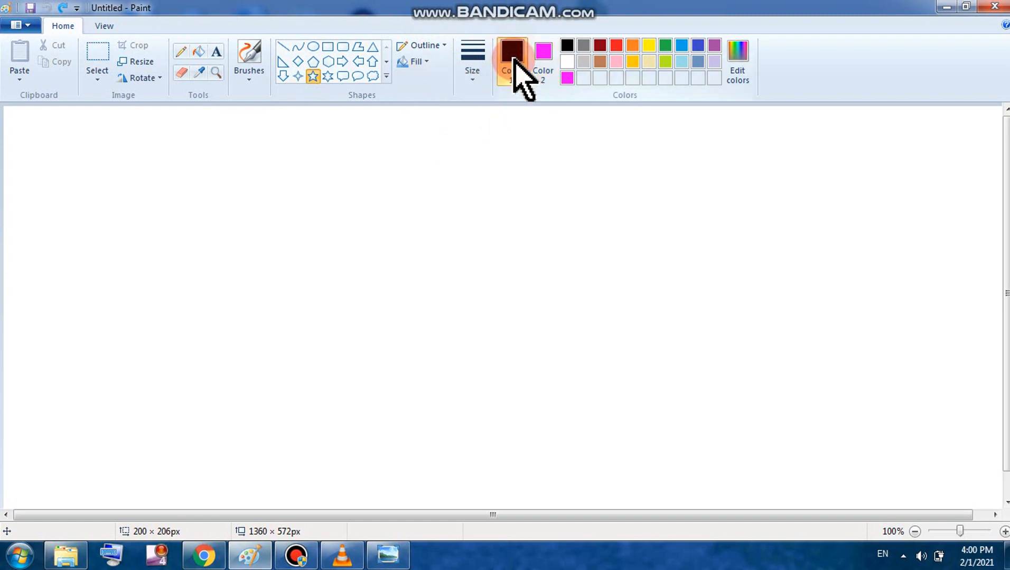
click(566, 46)
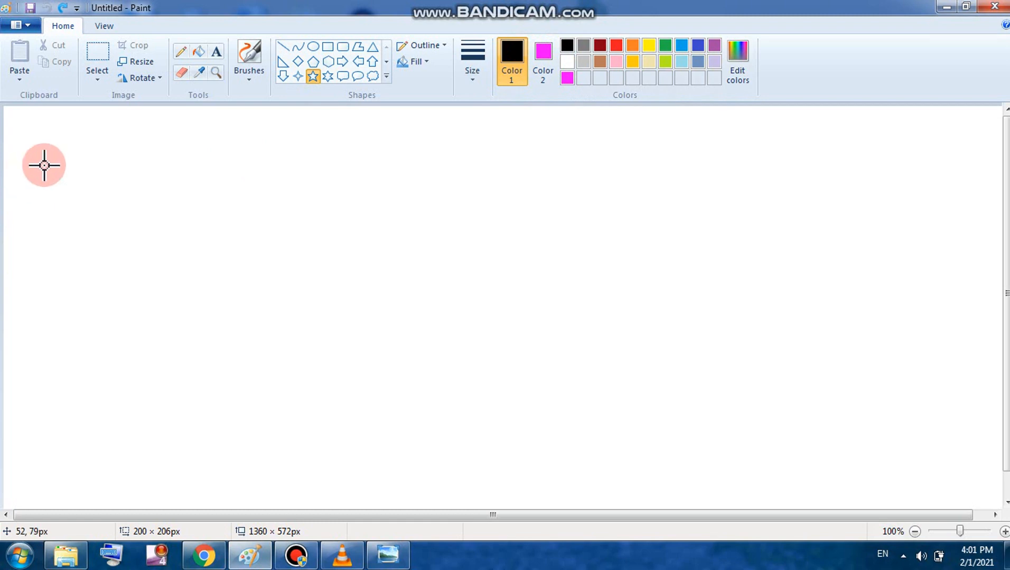
Step: Draw the star, move it to the top-left and enlarge it to about 255 × 229 px
drag(45, 165, 207, 289)
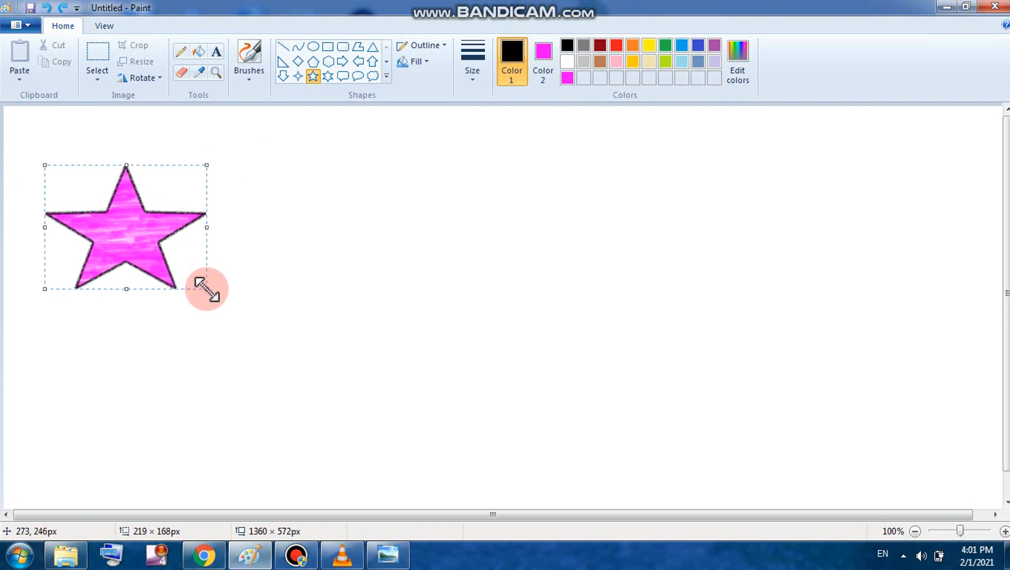
drag(149, 264, 131, 230)
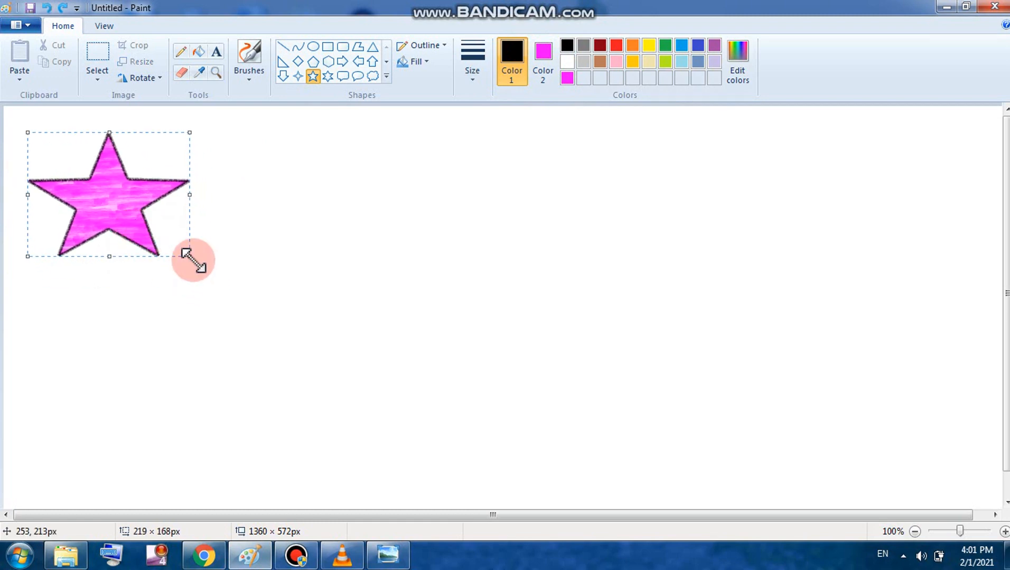
drag(191, 257, 216, 301)
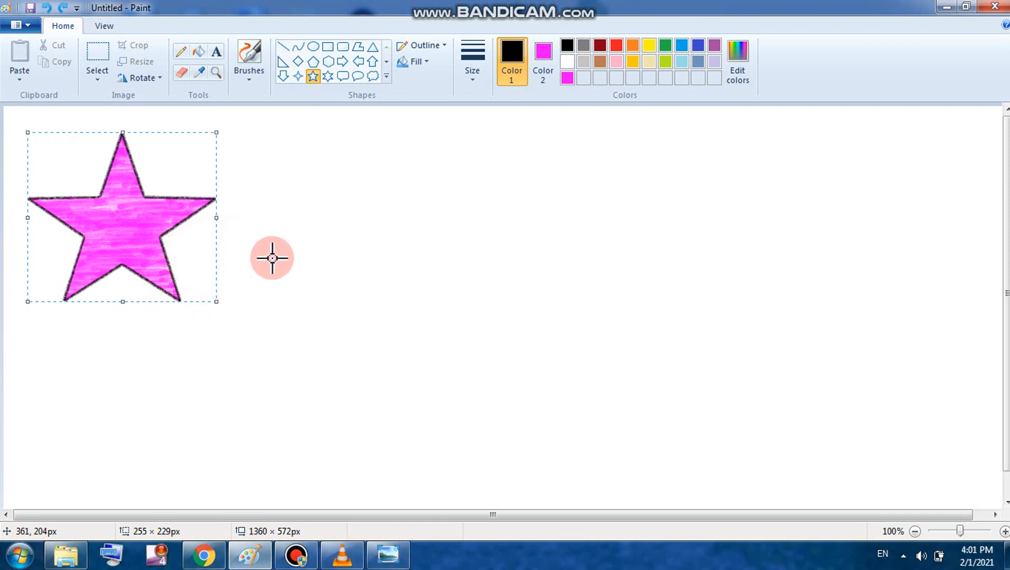
Step: Choose the Hexagon shape with natural pencil outline, crayon fill, red outline and yellow fill
click(328, 61)
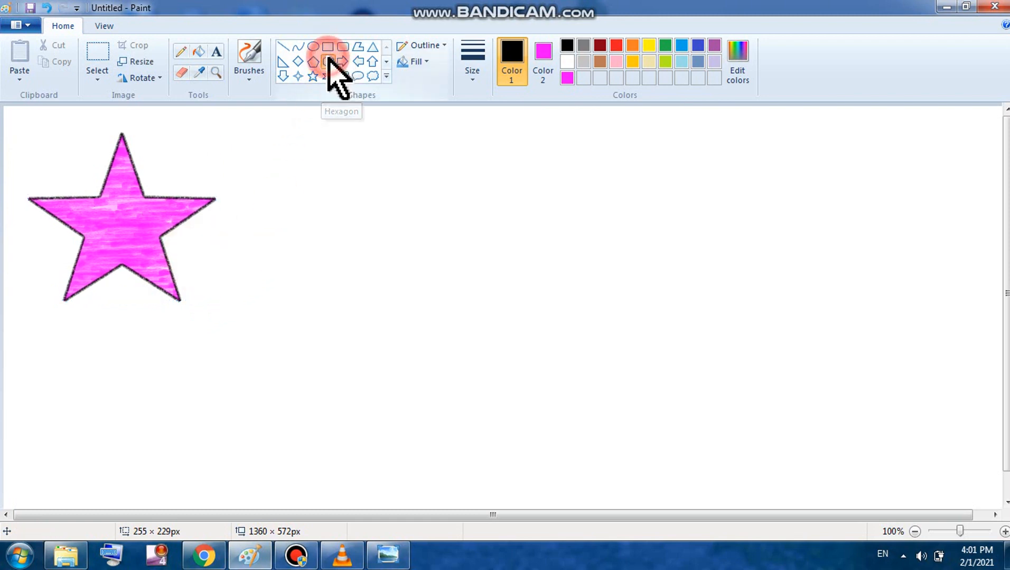
click(438, 46)
click(438, 154)
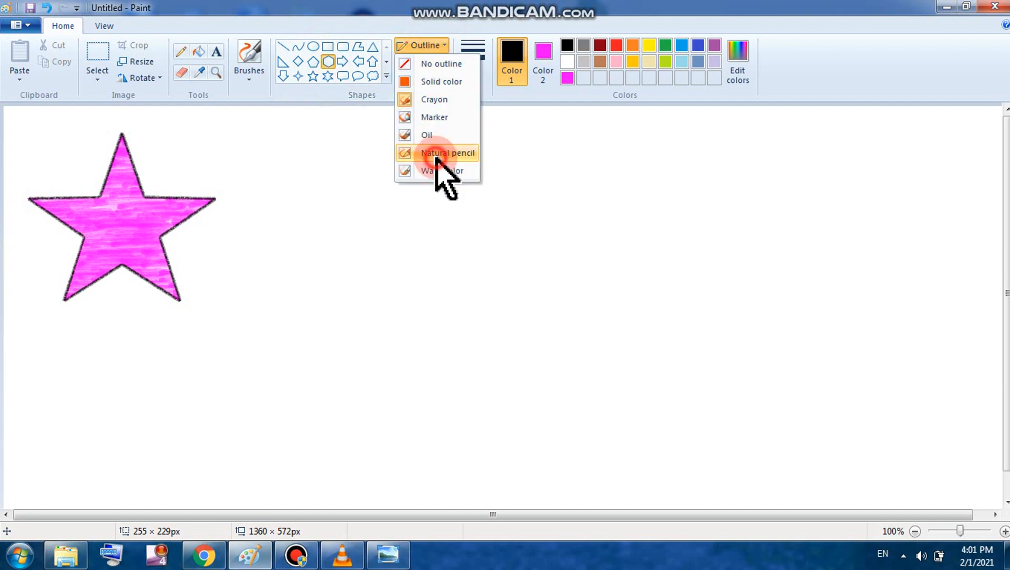
click(416, 62)
click(443, 116)
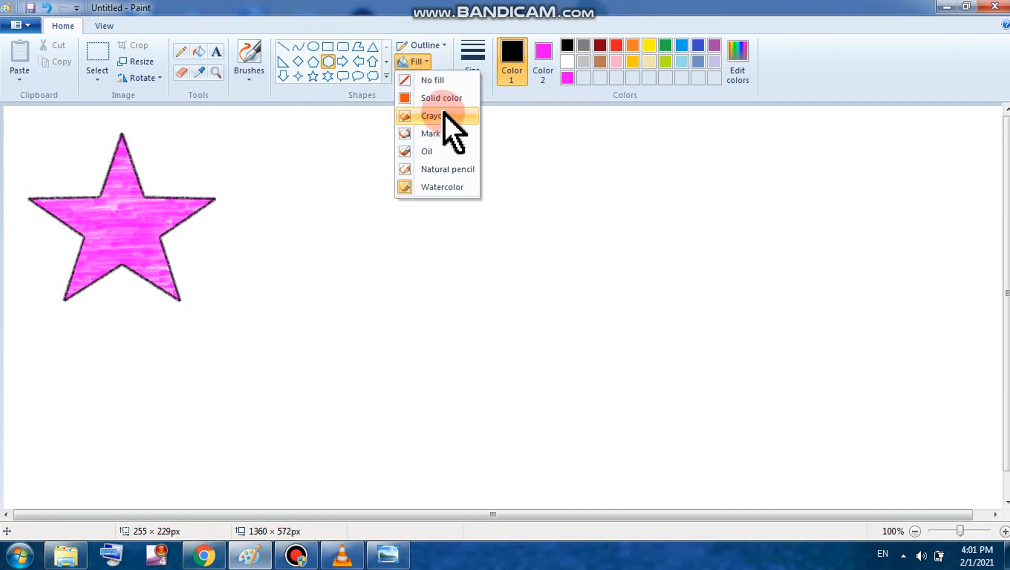
click(503, 63)
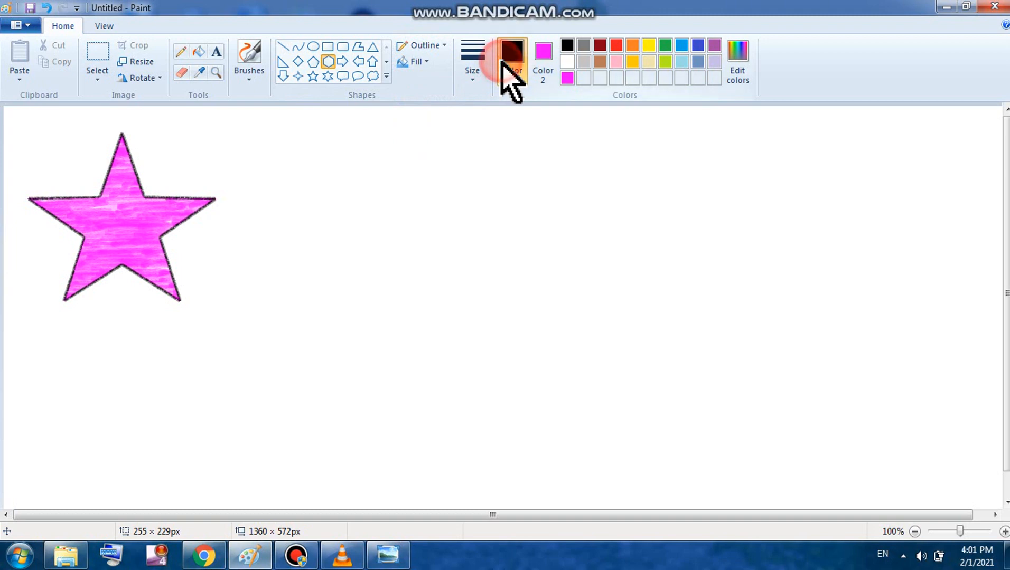
click(615, 47)
click(544, 52)
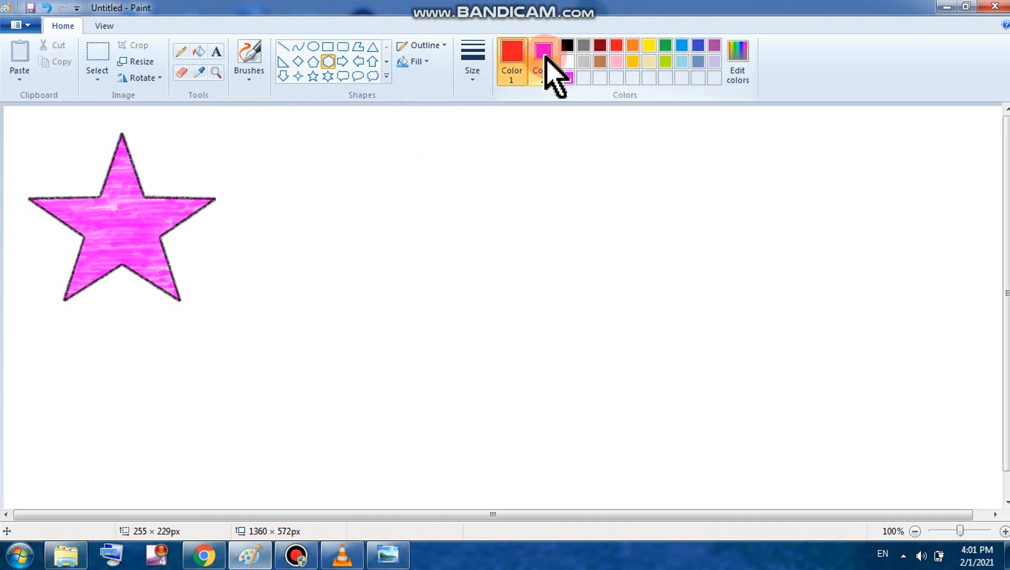
click(652, 46)
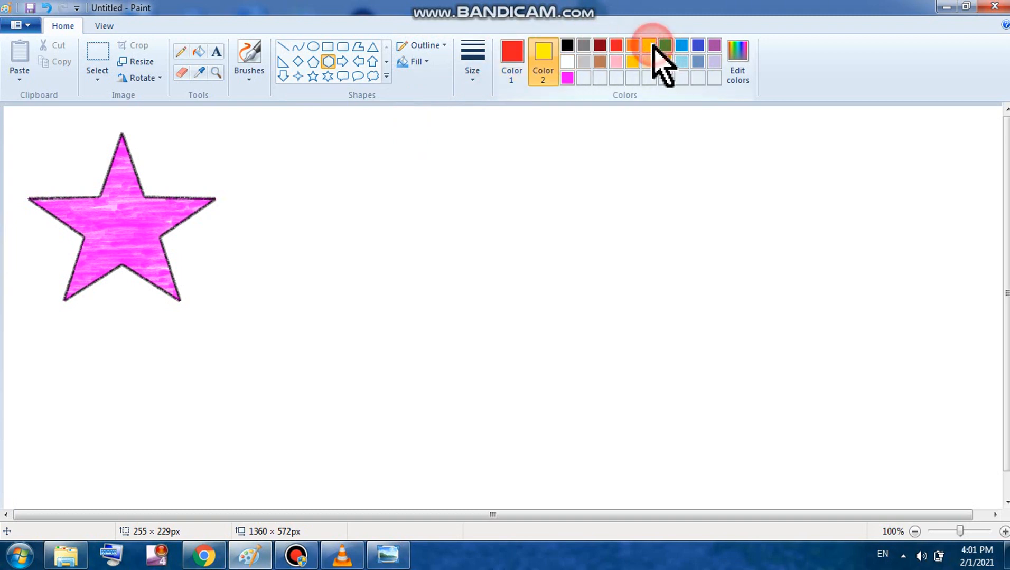
Step: Draw the yellow hexagon right of the star and move it up beside it
drag(270, 154, 454, 340)
drag(376, 277, 346, 251)
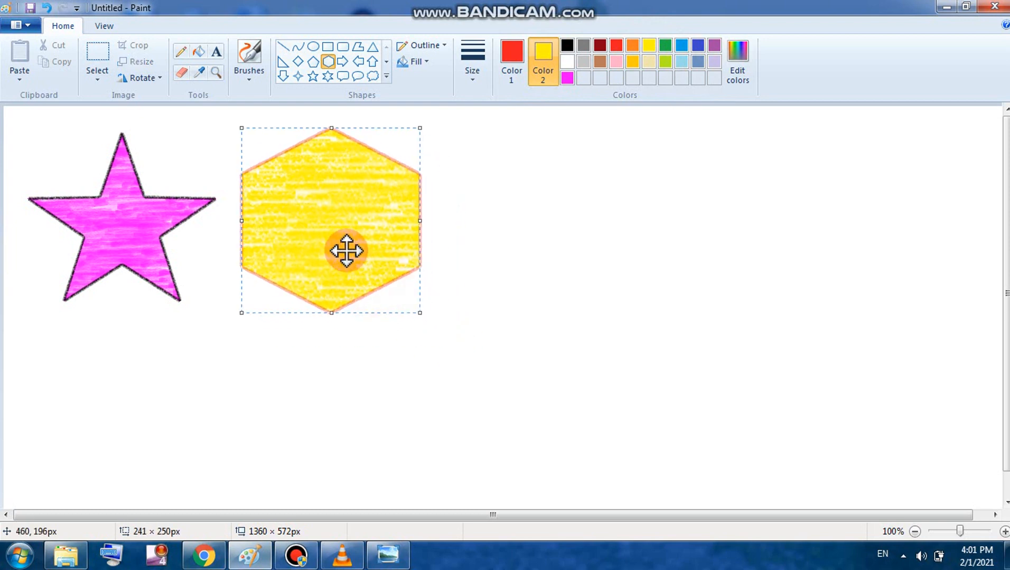
click(511, 58)
click(542, 71)
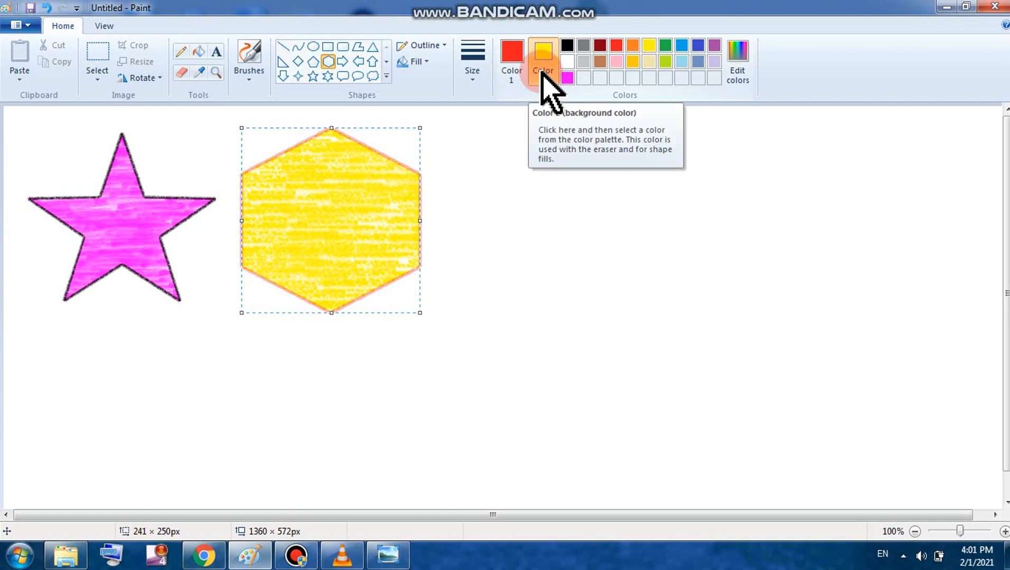
click(517, 62)
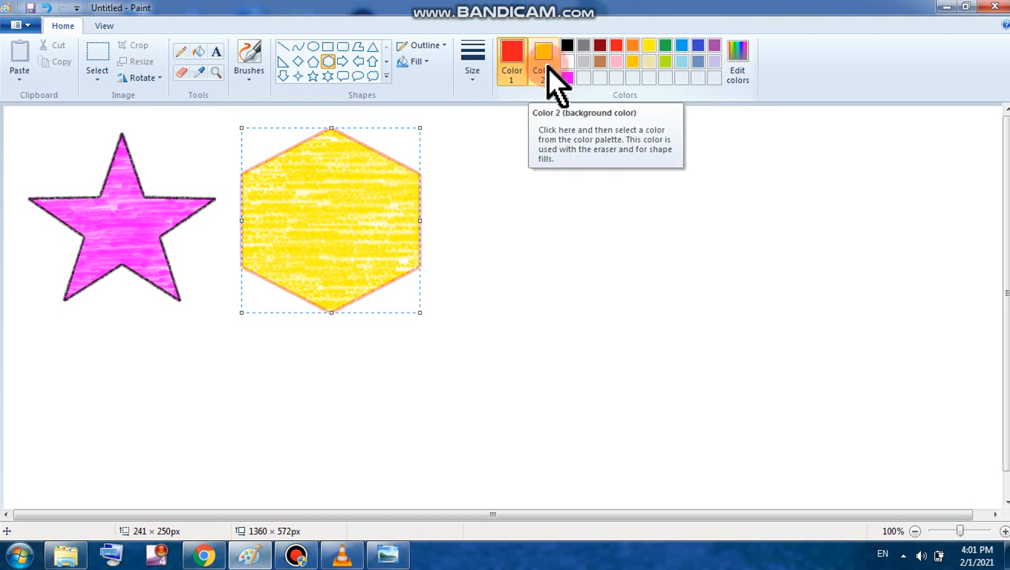
click(386, 76)
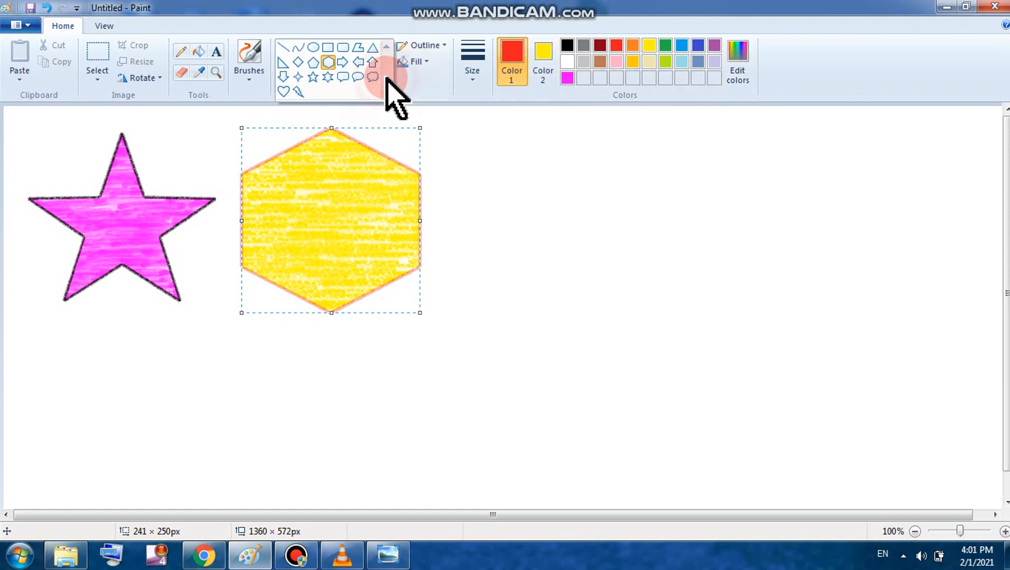
Step: Draw an indigo-outlined lightning bolt right of the hexagon, stretching it taller and shifting it left
click(299, 91)
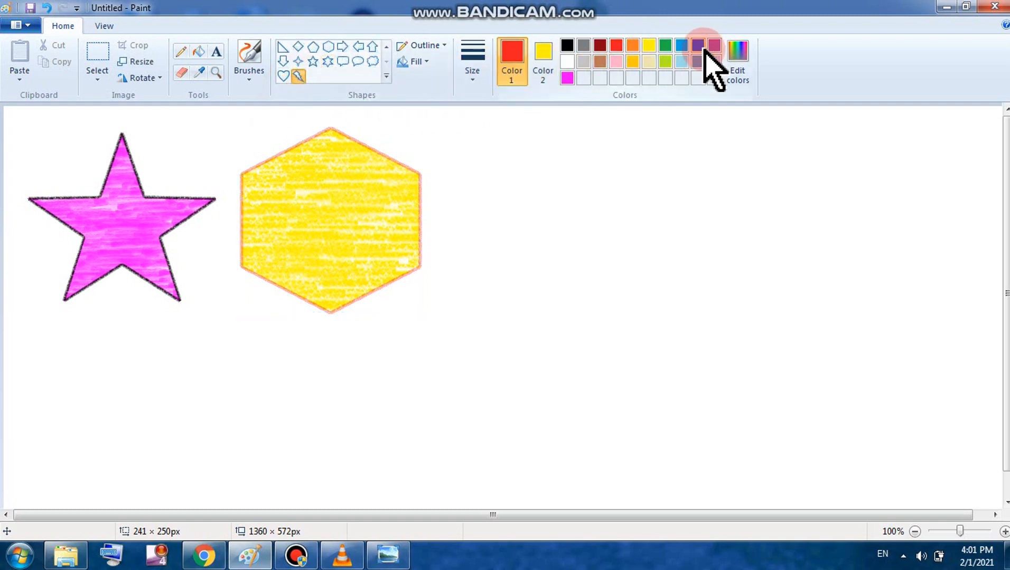
click(698, 45)
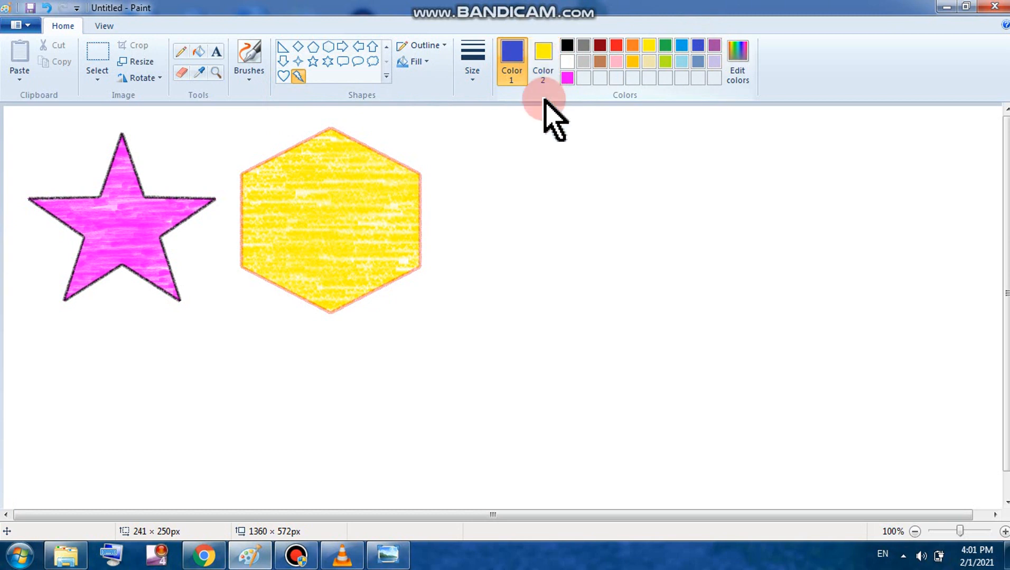
drag(509, 155, 710, 309)
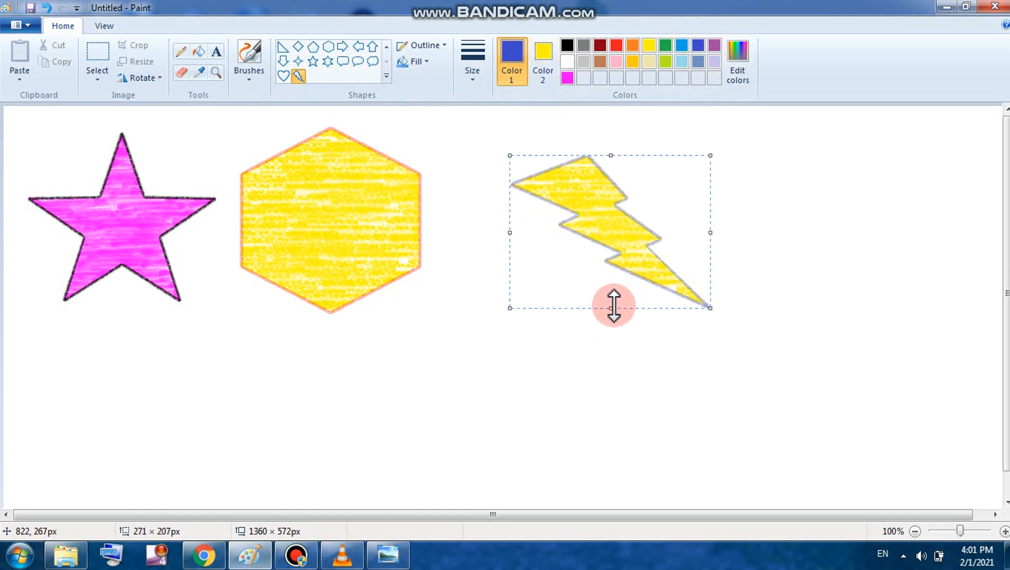
drag(612, 307, 593, 331)
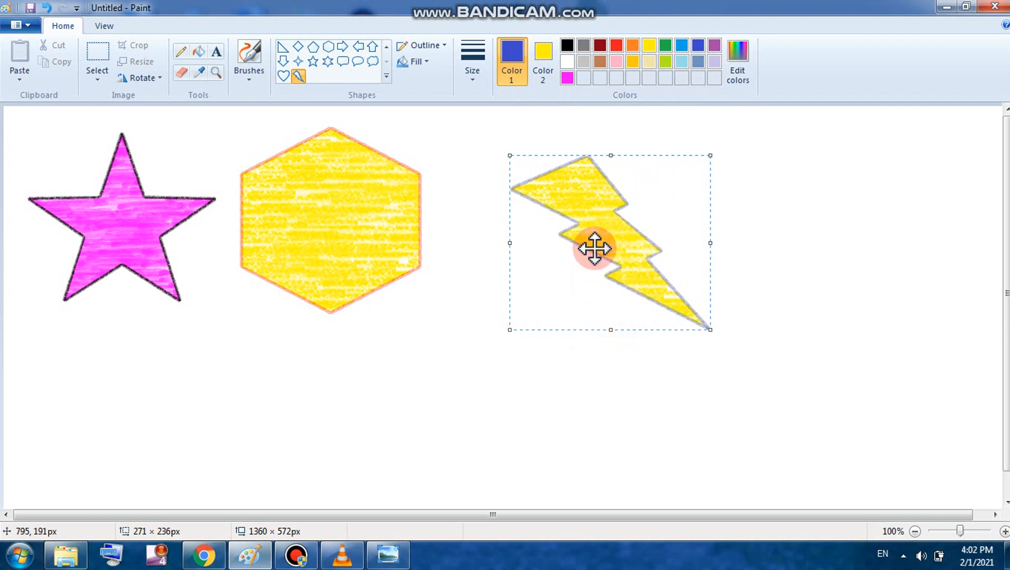
drag(593, 243, 550, 245)
Step: Give the lightning bolt a dark red fill and commit it to the canvas
click(599, 46)
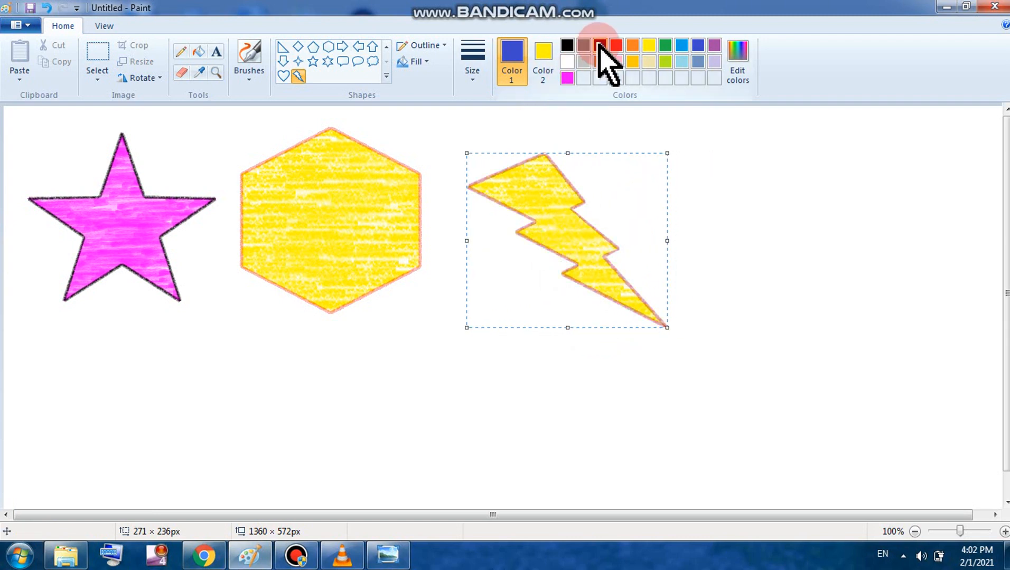
click(544, 59)
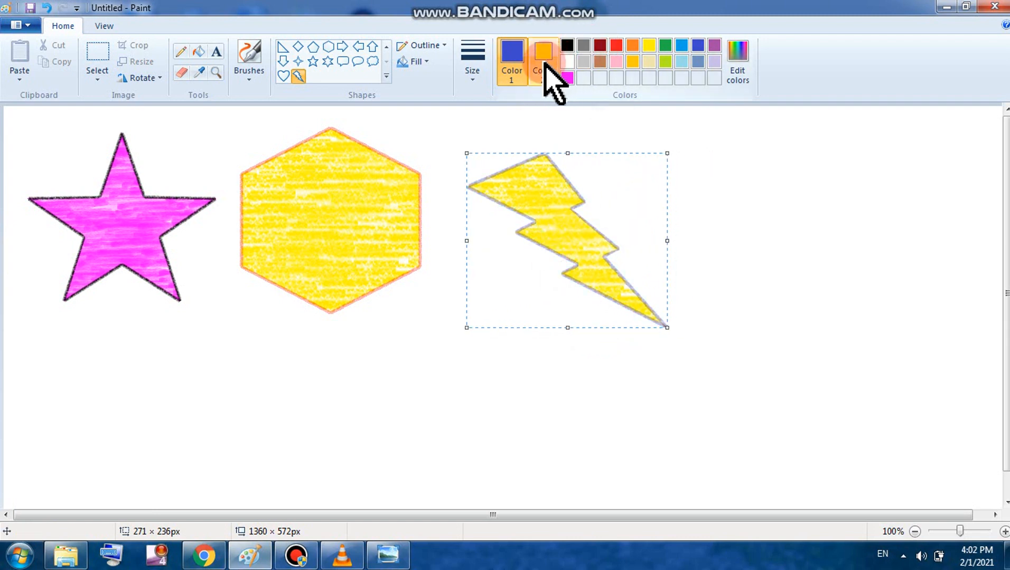
click(601, 46)
click(600, 46)
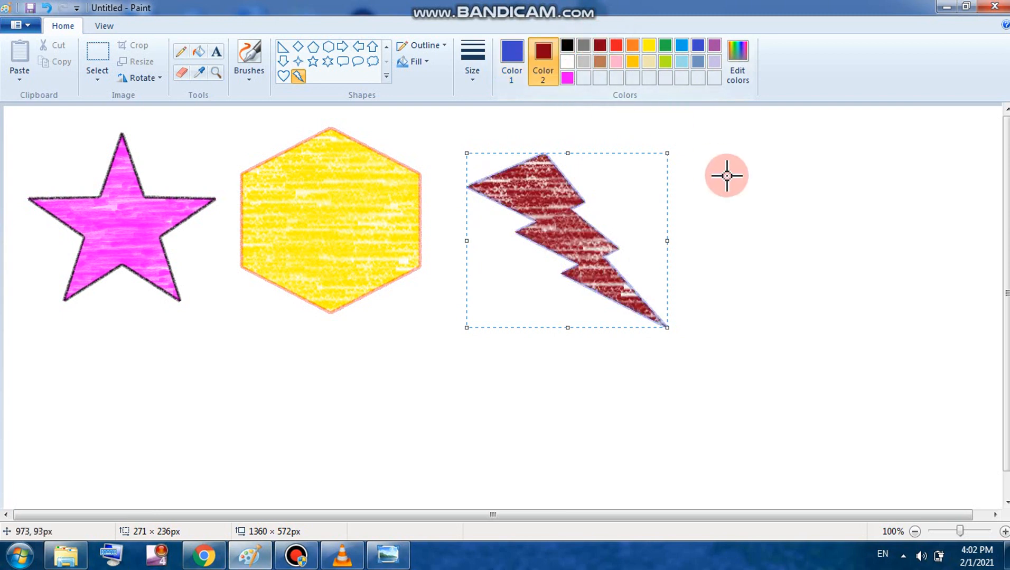
click(329, 61)
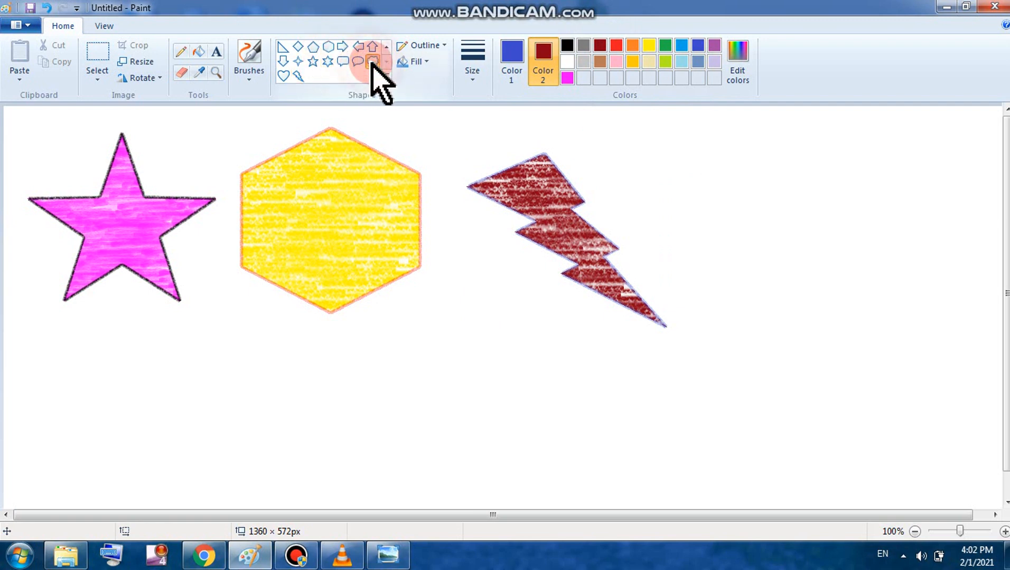
Step: Set a crayon outline in gold with a blue fill colour
click(422, 46)
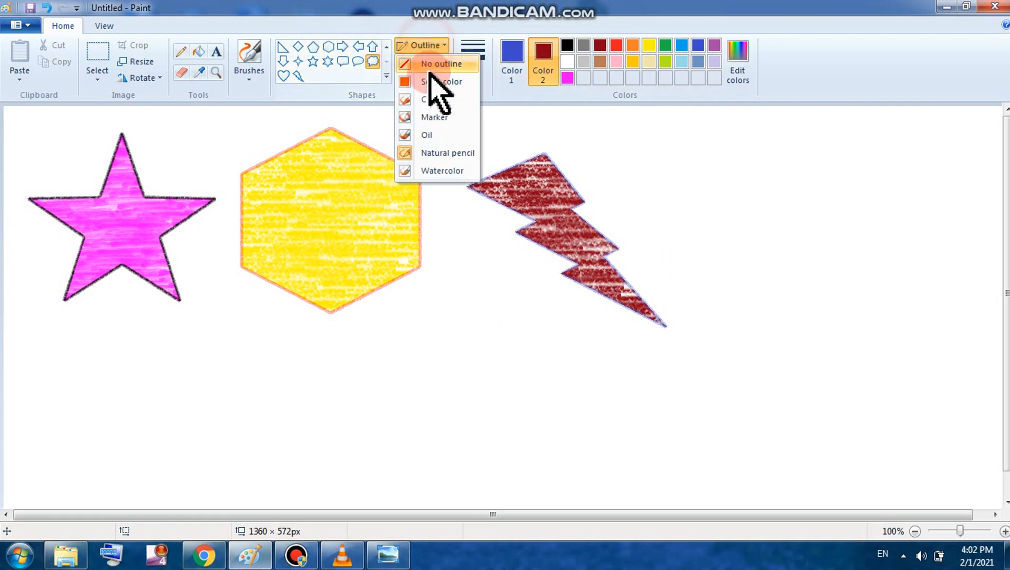
click(439, 104)
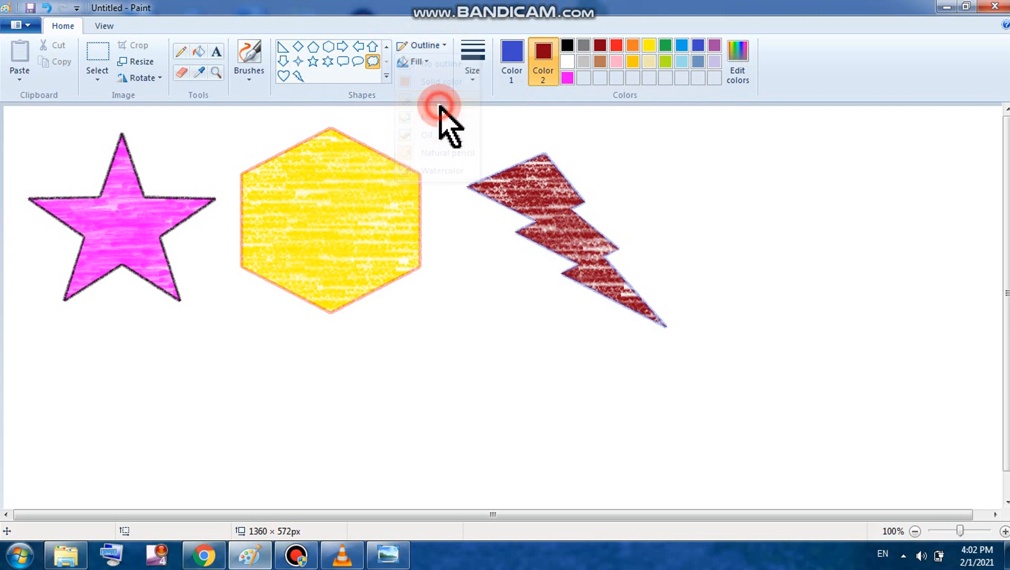
click(510, 55)
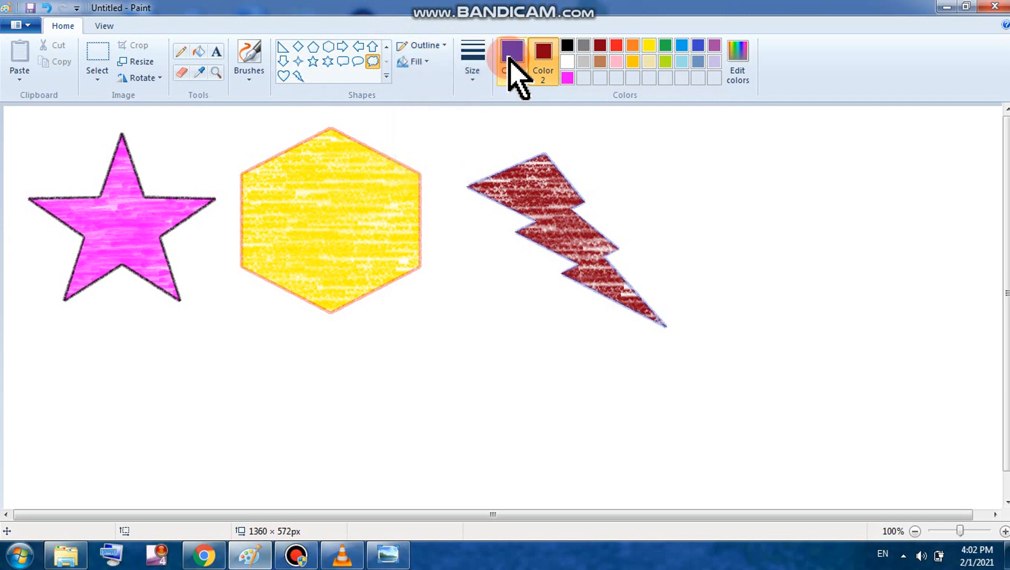
click(631, 62)
click(542, 56)
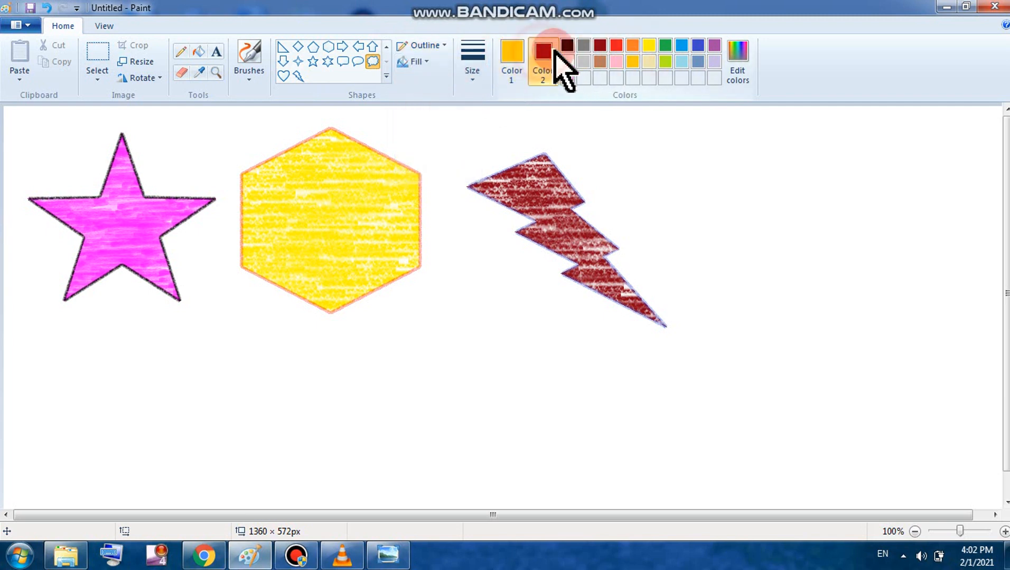
click(697, 45)
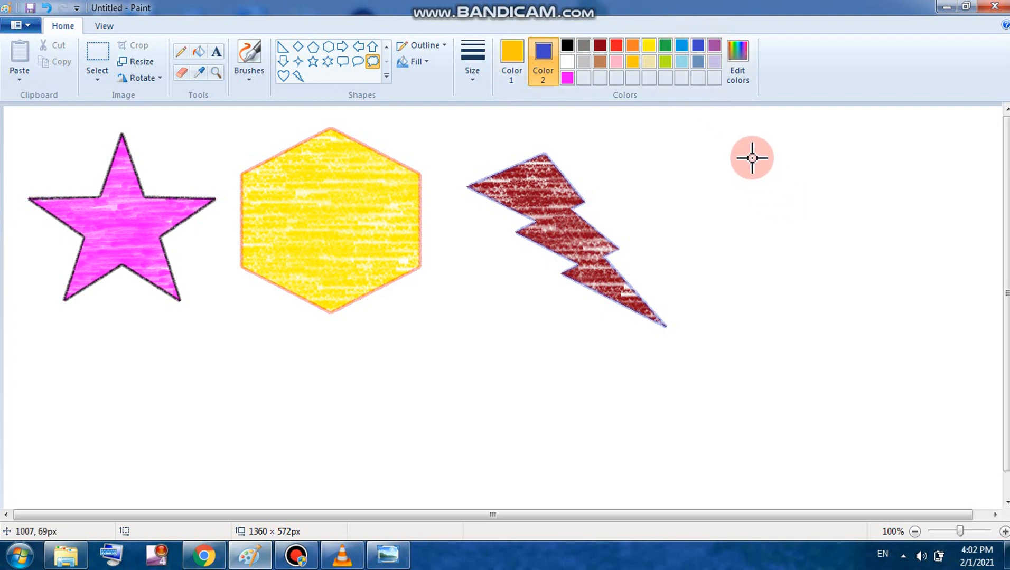
Step: Draw a thought-bubble cloud at the right and move it left and up beside the bolt
drag(751, 158, 1001, 390)
drag(879, 305, 817, 259)
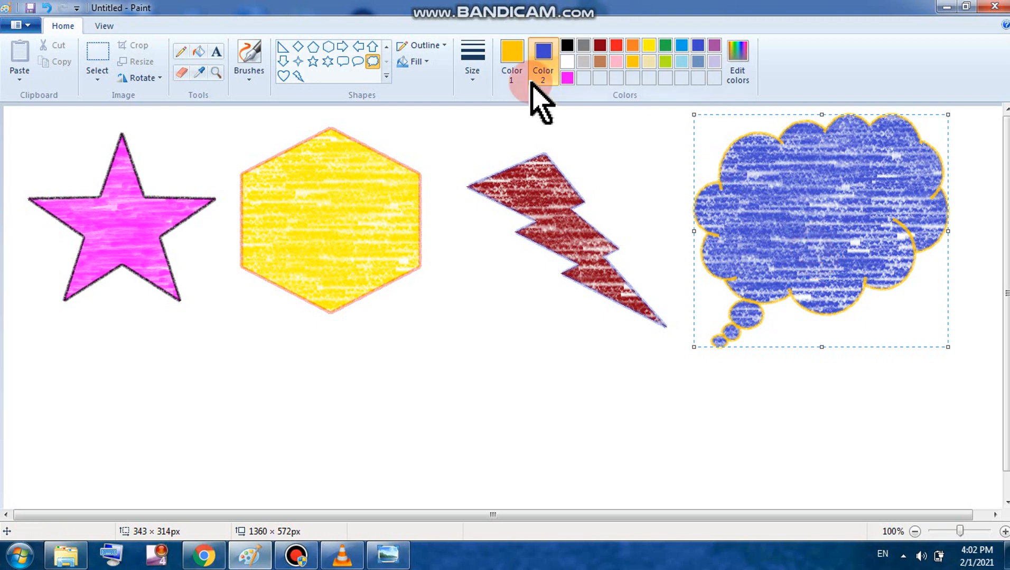
click(387, 46)
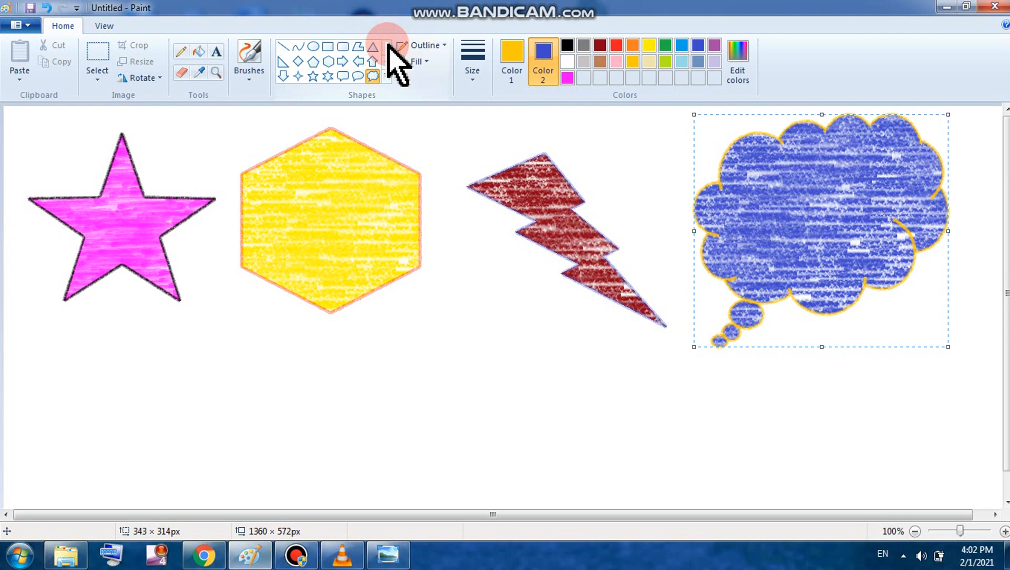
Step: Start a new picture with File > New, choosing Don't Save for the shapes drawing
click(17, 25)
click(31, 50)
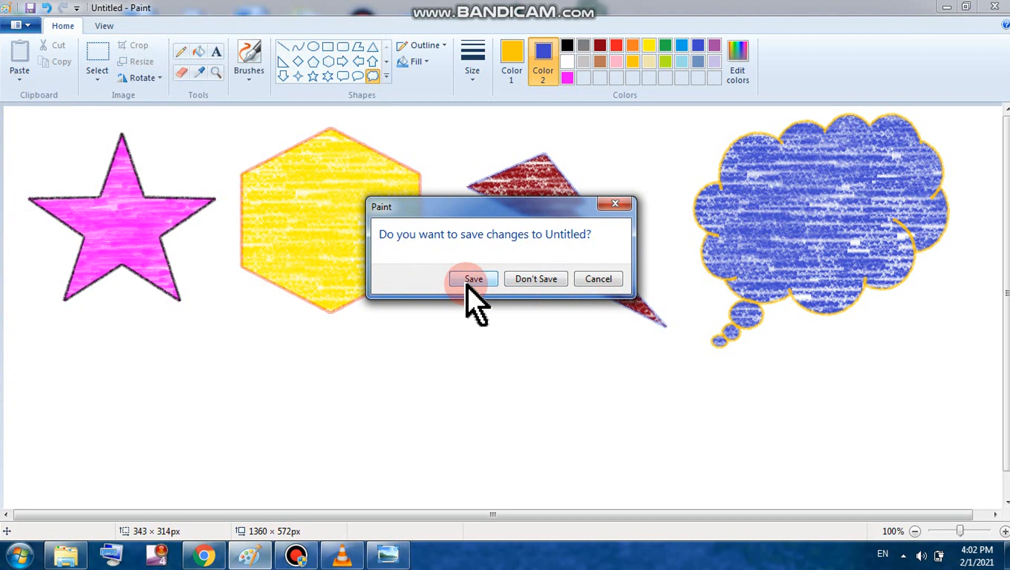
click(534, 278)
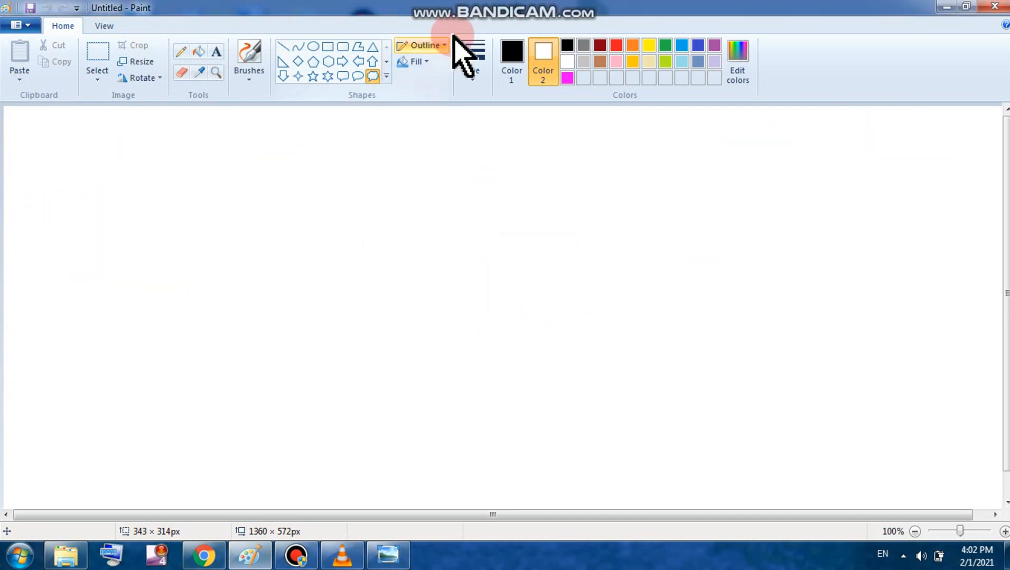
click(516, 72)
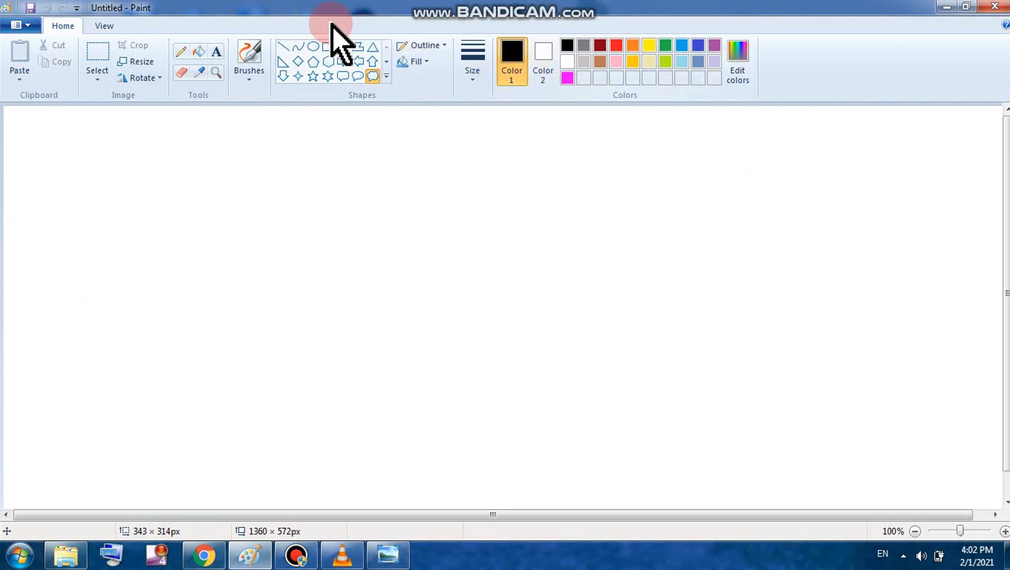
click(296, 49)
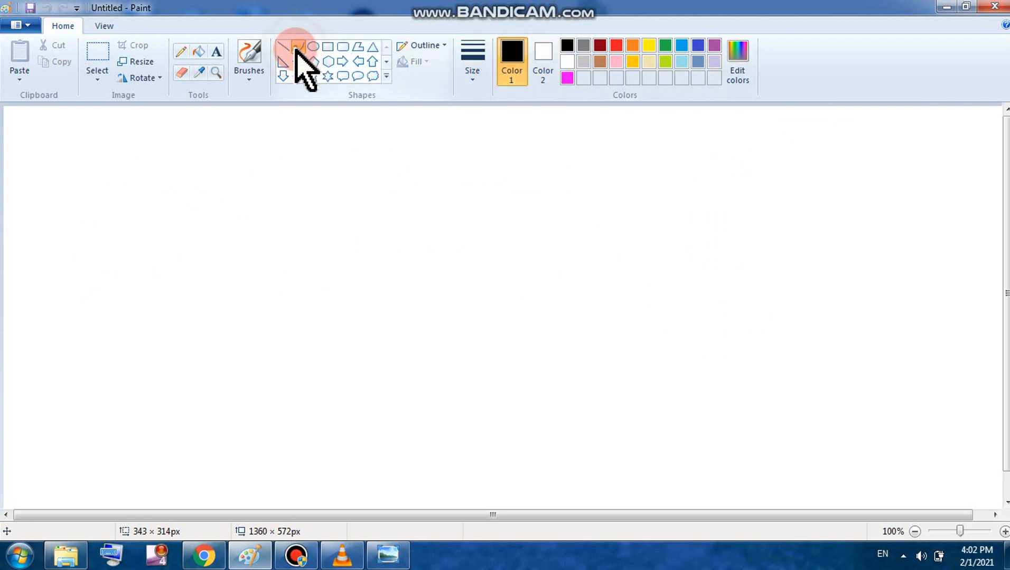
Step: Set the curve outline to natural pencil at the thickest line width
click(443, 45)
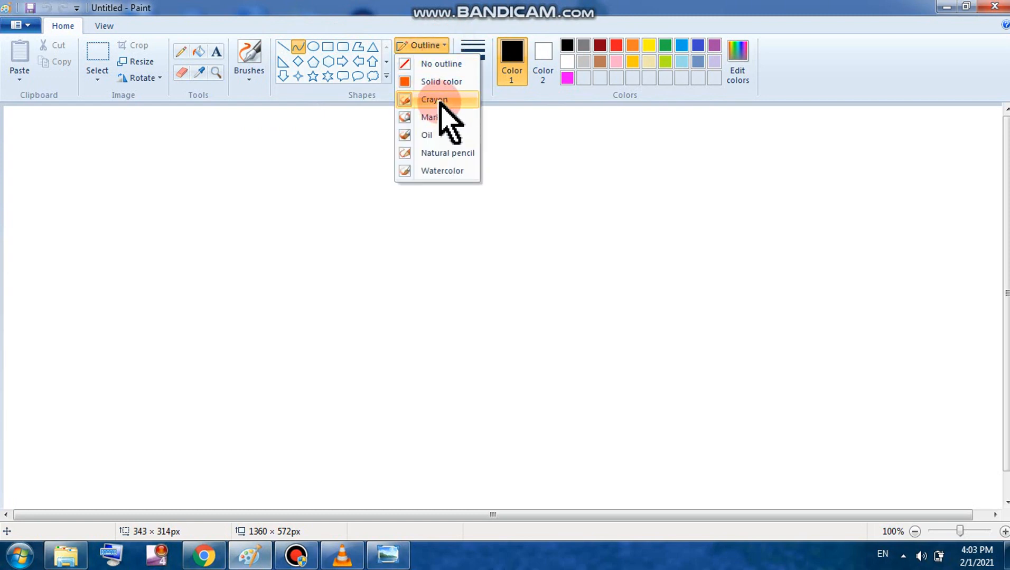
click(446, 153)
click(473, 79)
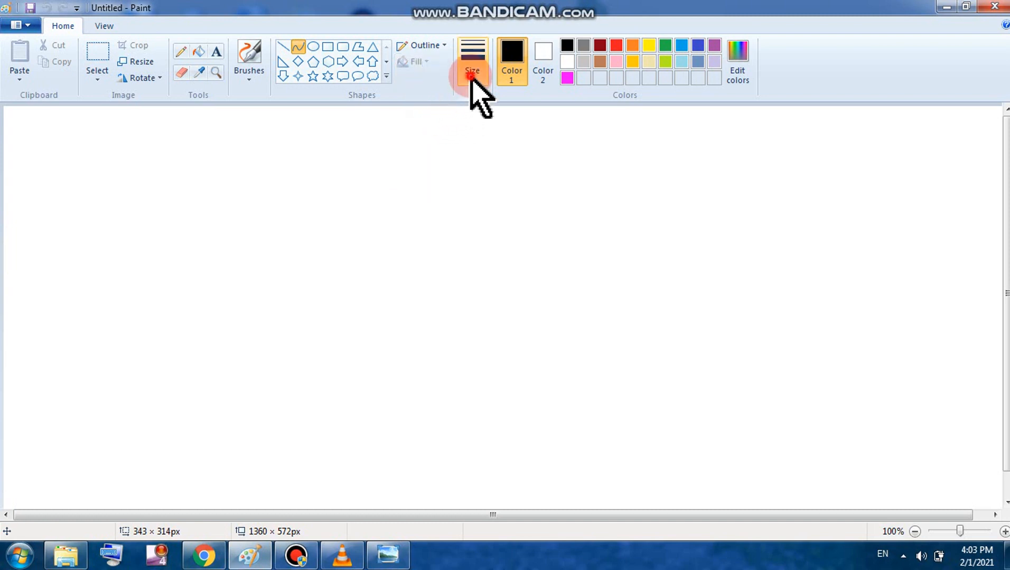
click(493, 191)
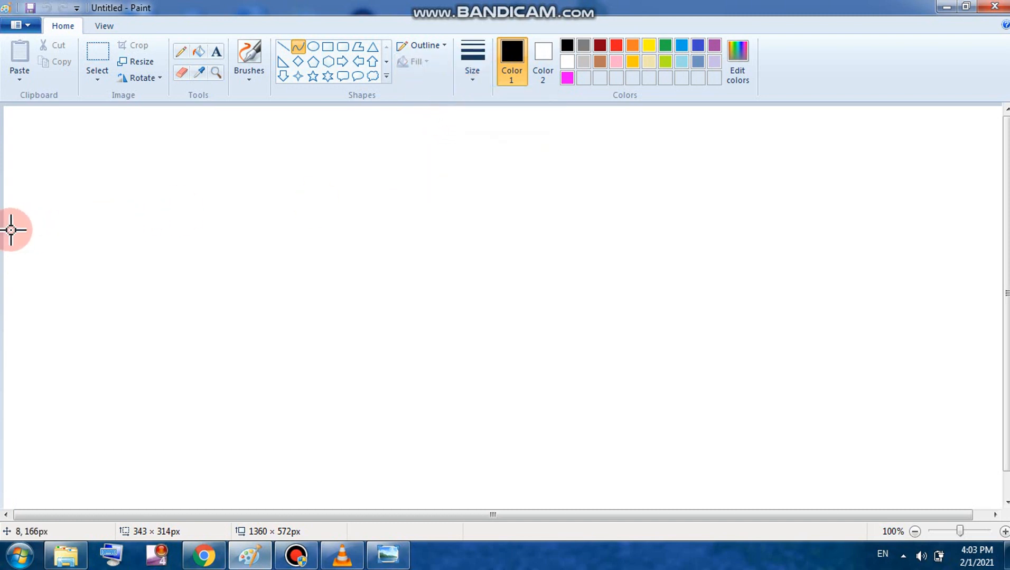
Step: Draw a line across the left side, bend it into an arch, then undo it
drag(11, 230, 239, 236)
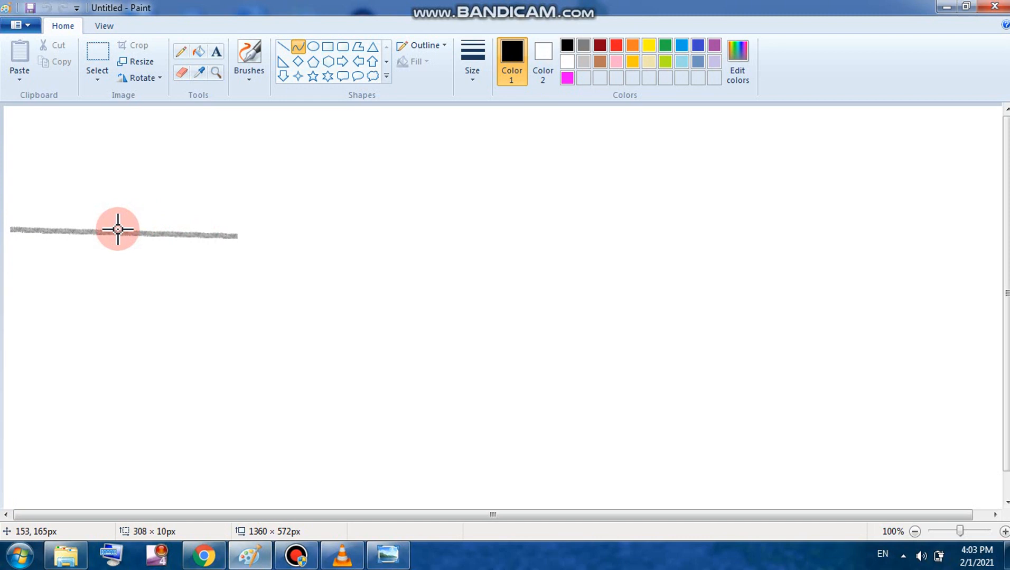
drag(117, 230, 118, 92)
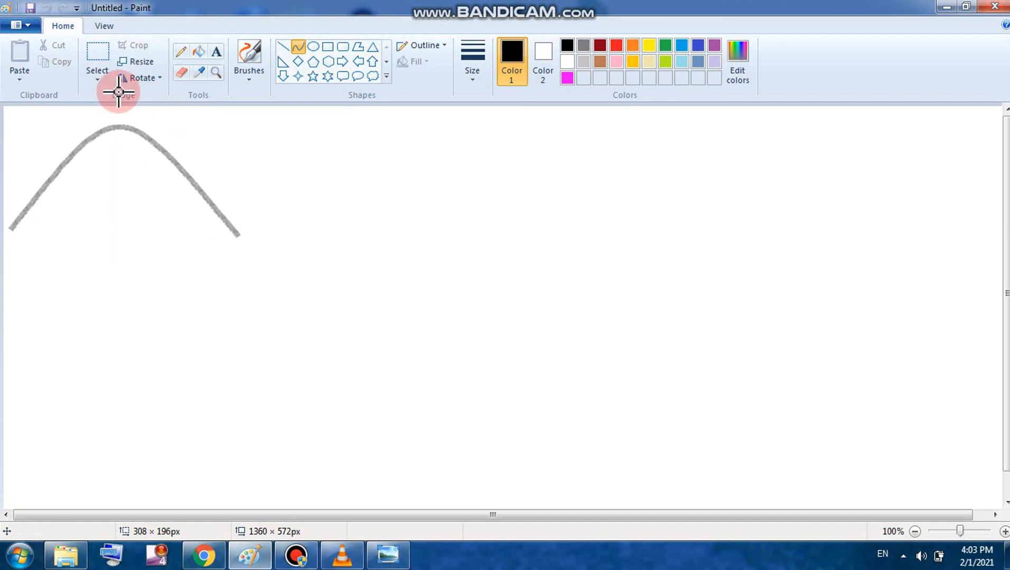
click(222, 122)
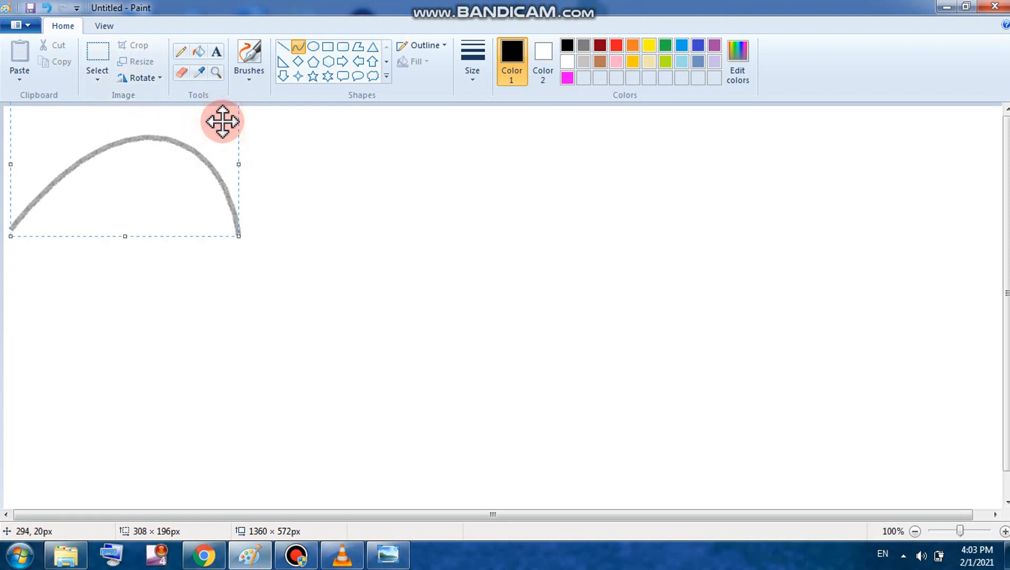
click(47, 8)
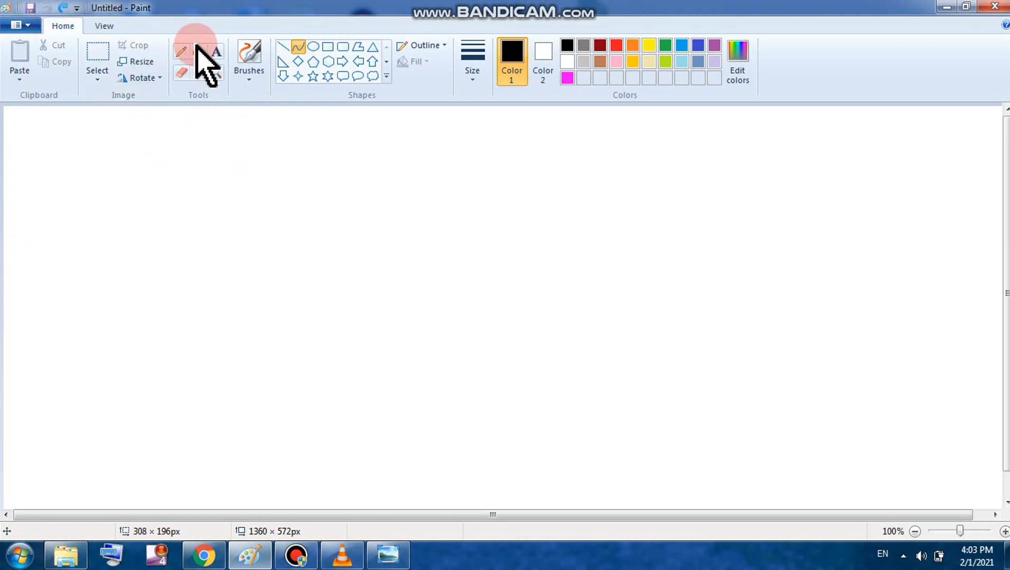
Step: Draw the first tall arch starting from the canvas's left edge
drag(11, 225, 281, 234)
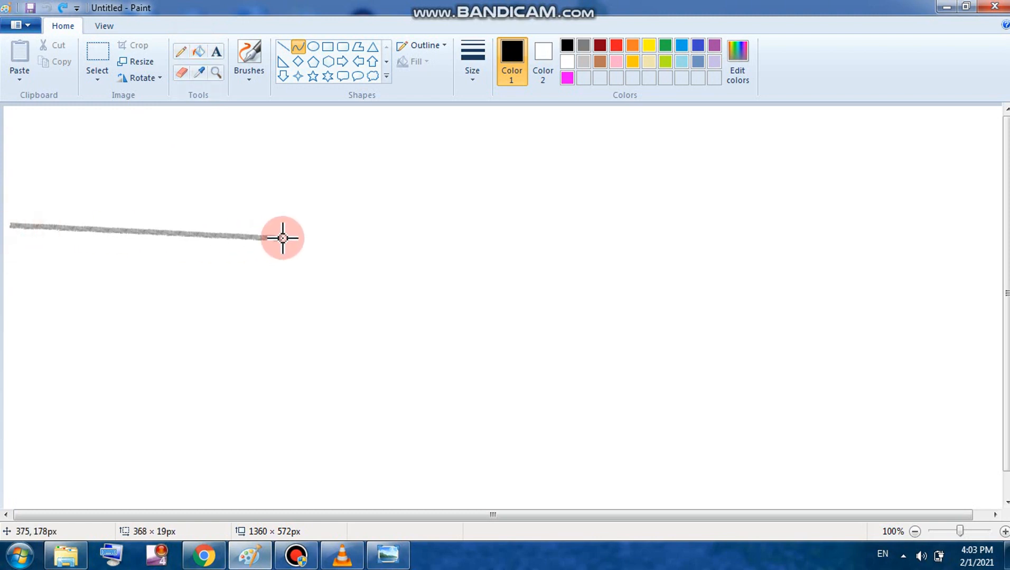
drag(135, 219, 136, 133)
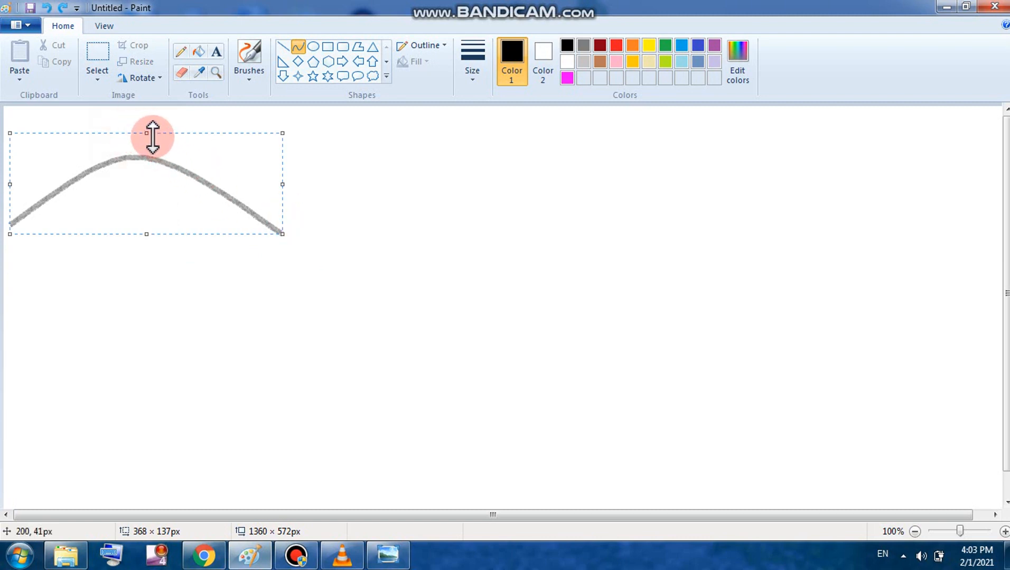
drag(147, 133, 144, 97)
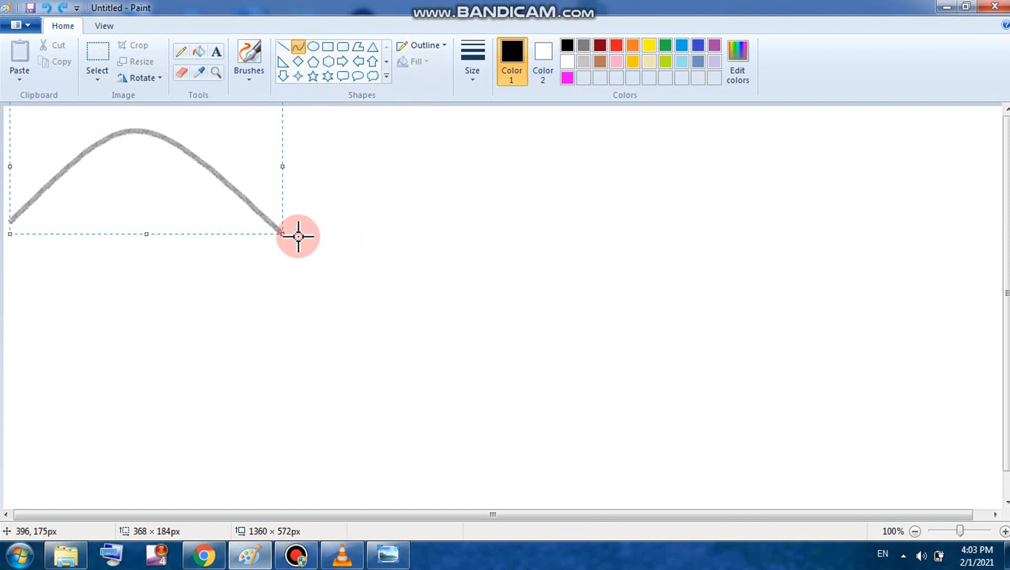
Step: Draw a second arch beside the first and widen it so the two meet
drag(297, 236, 566, 231)
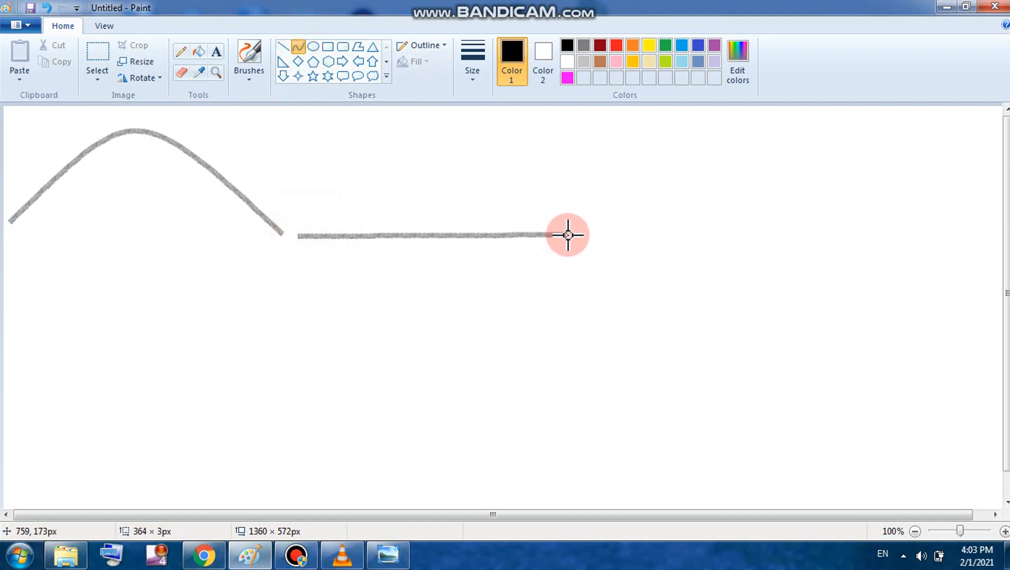
drag(424, 234, 416, 103)
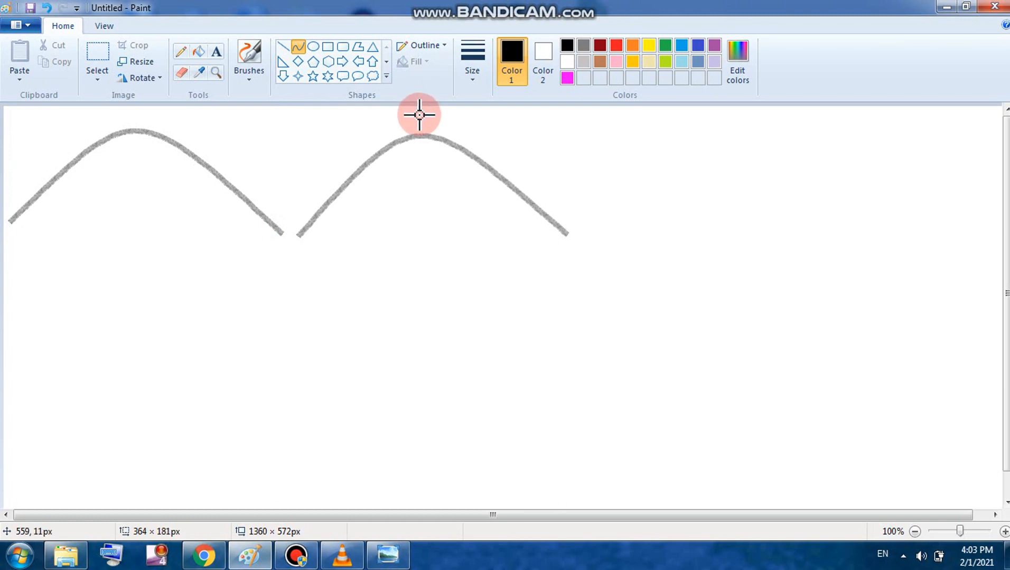
click(420, 115)
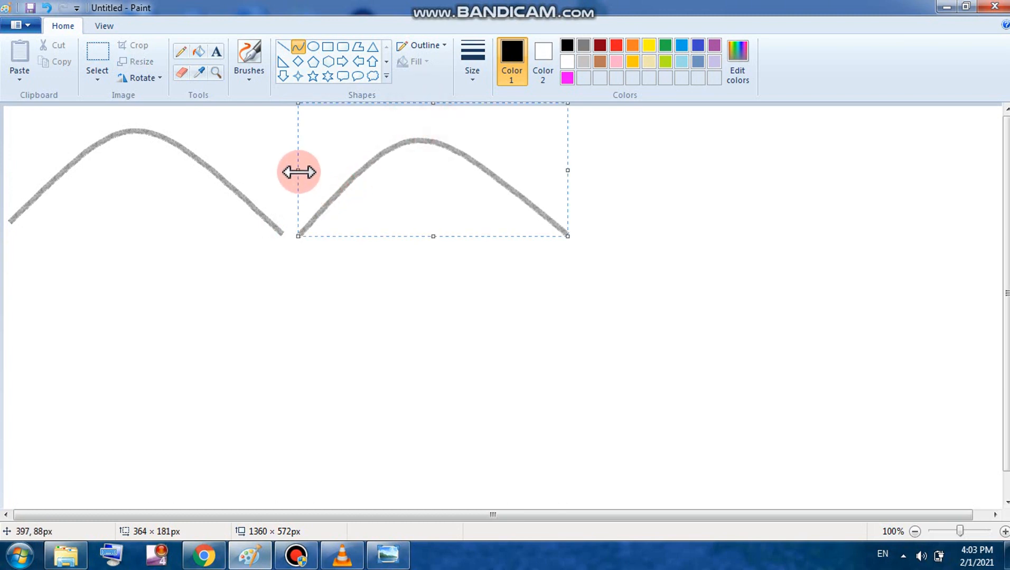
drag(299, 172, 282, 171)
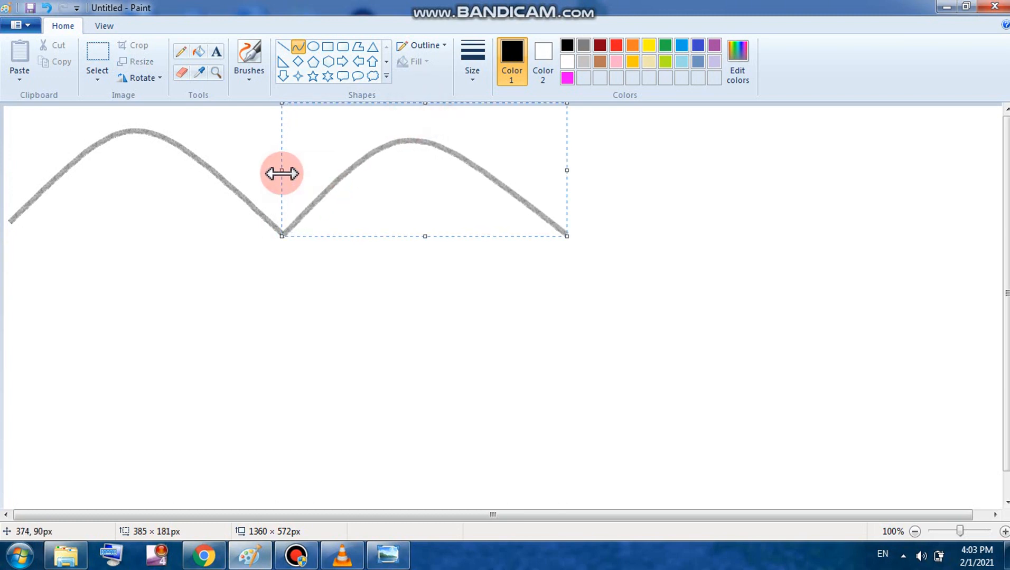
click(579, 232)
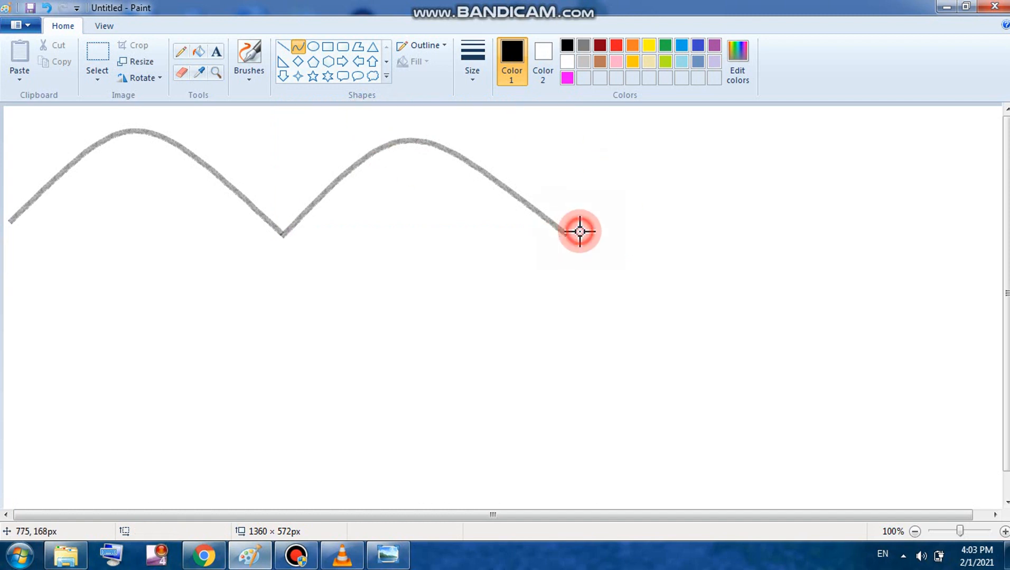
Step: Draw a third arch from the second's end and stretch it to the right edge
drag(566, 235, 845, 242)
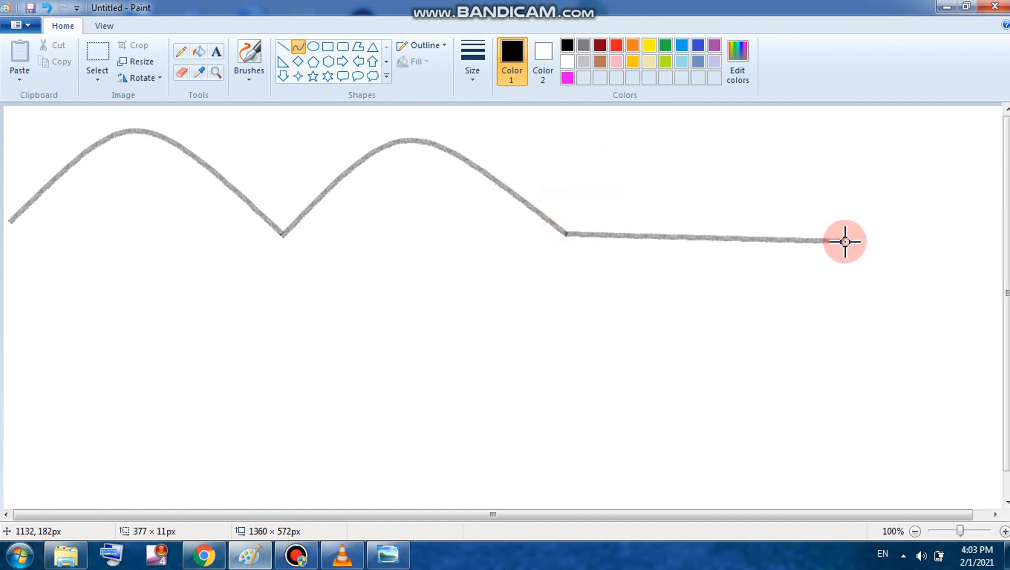
drag(693, 233, 703, 86)
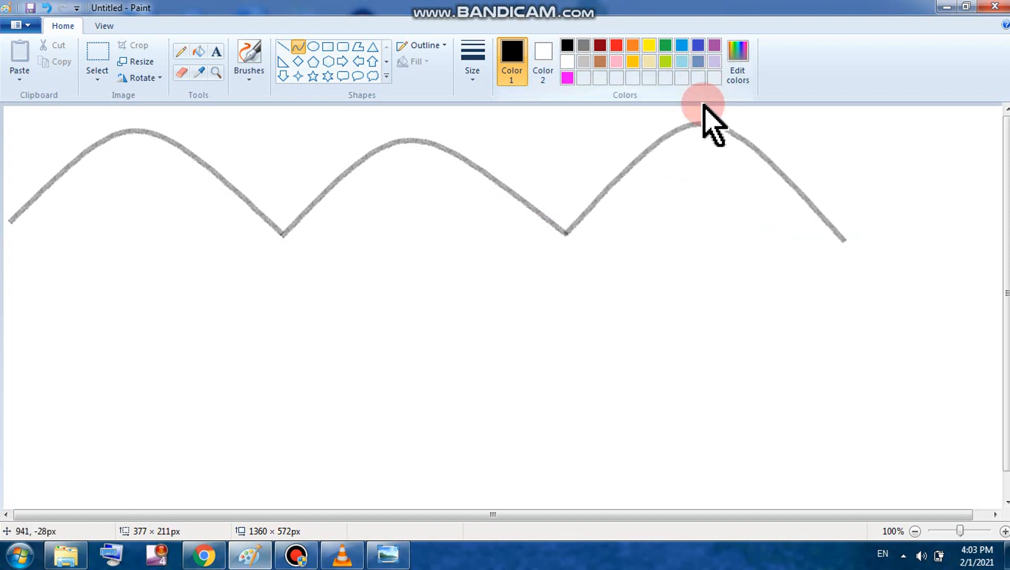
click(700, 110)
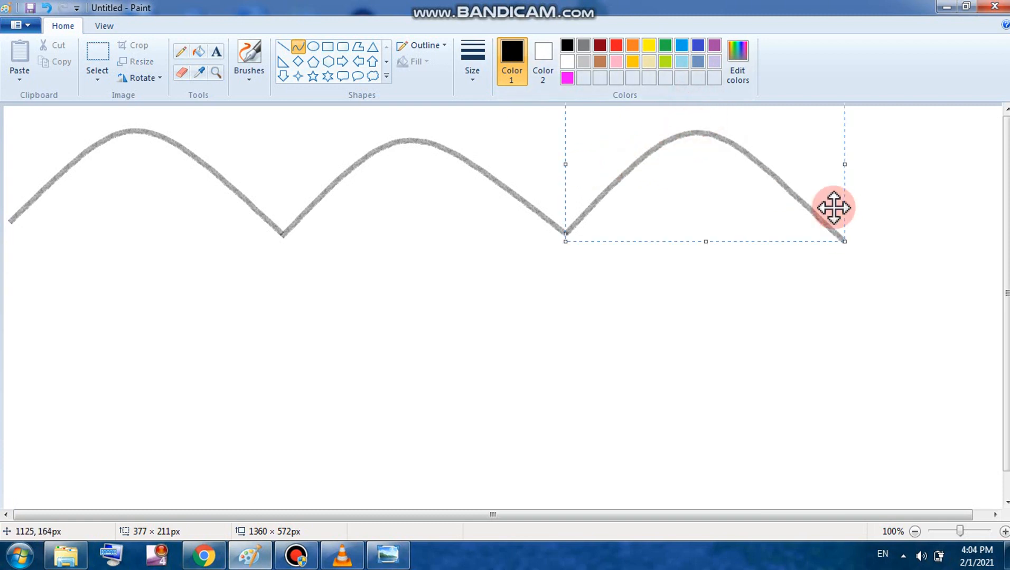
drag(847, 164, 994, 166)
Step: Draw straight grey baselines under each of the three arches
click(624, 311)
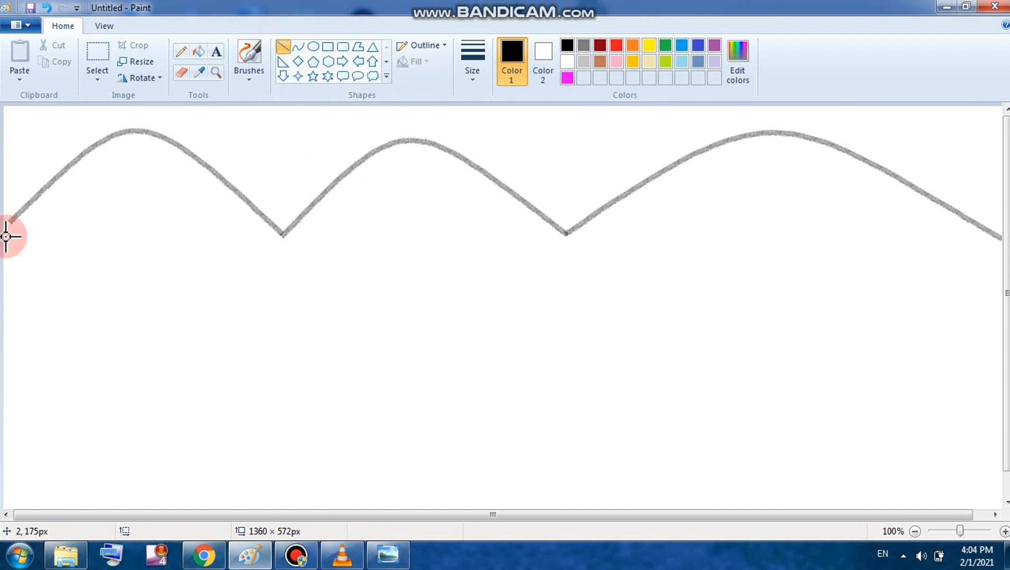
drag(10, 224, 374, 236)
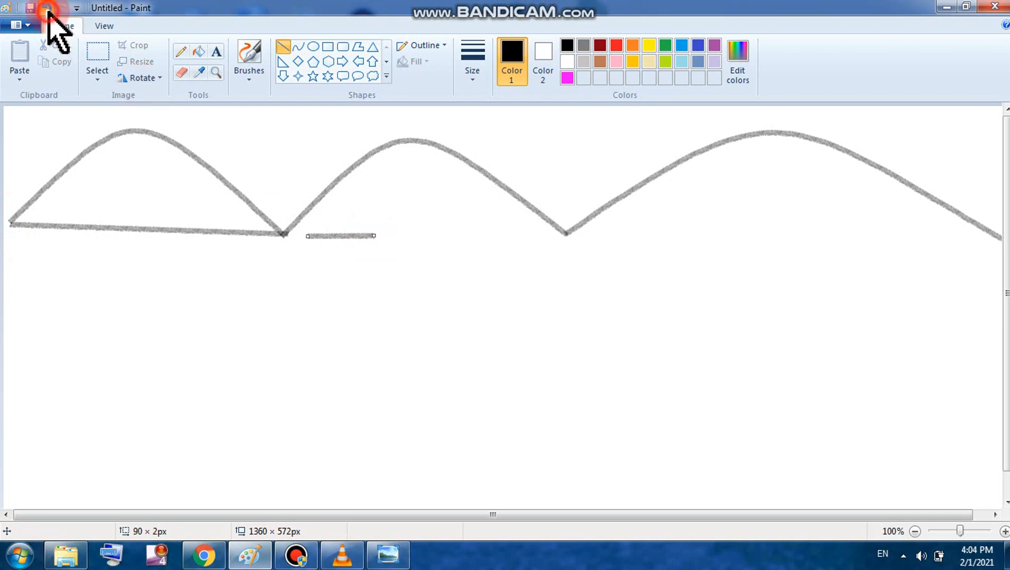
click(47, 7)
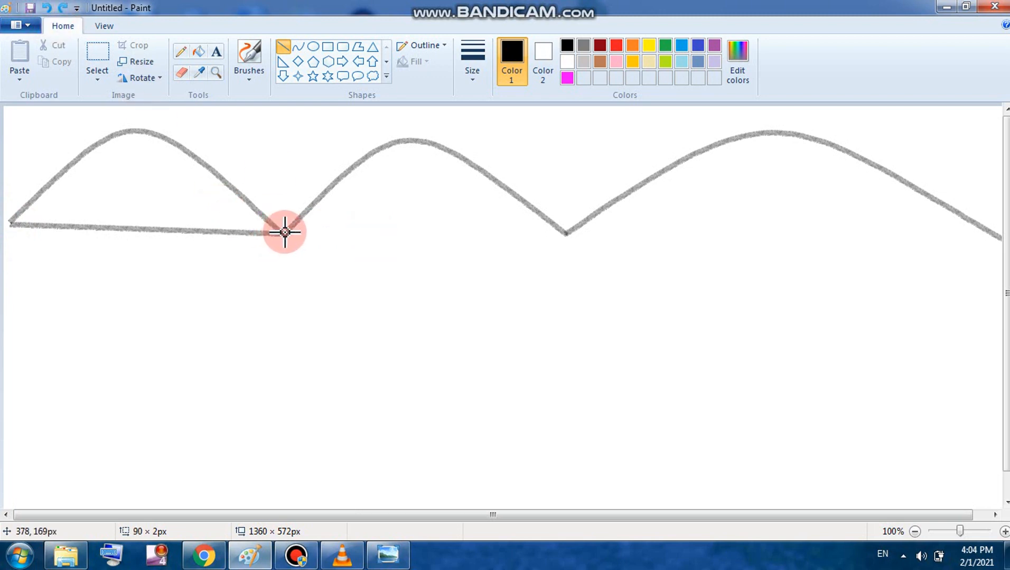
drag(284, 232, 568, 235)
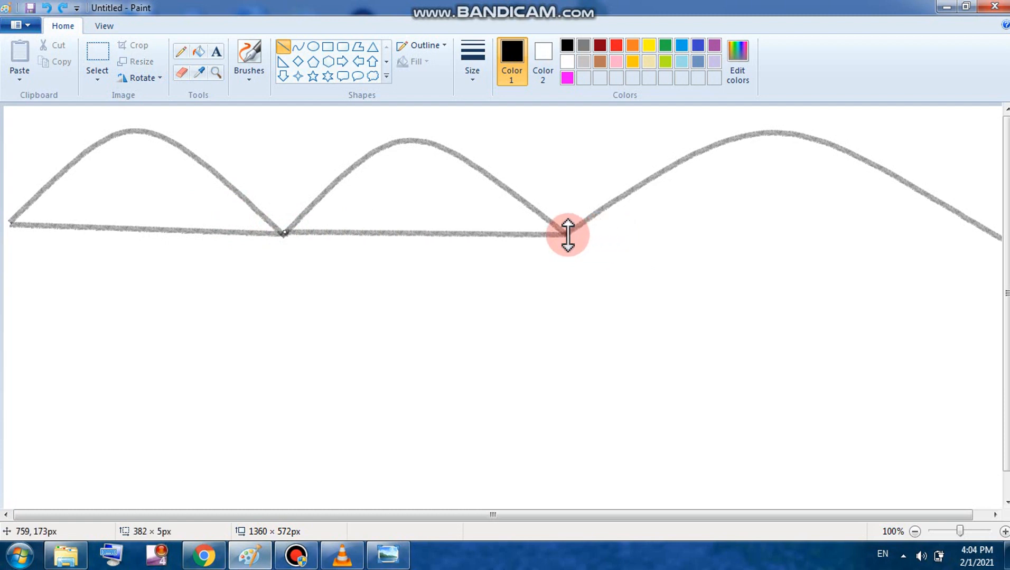
click(496, 250)
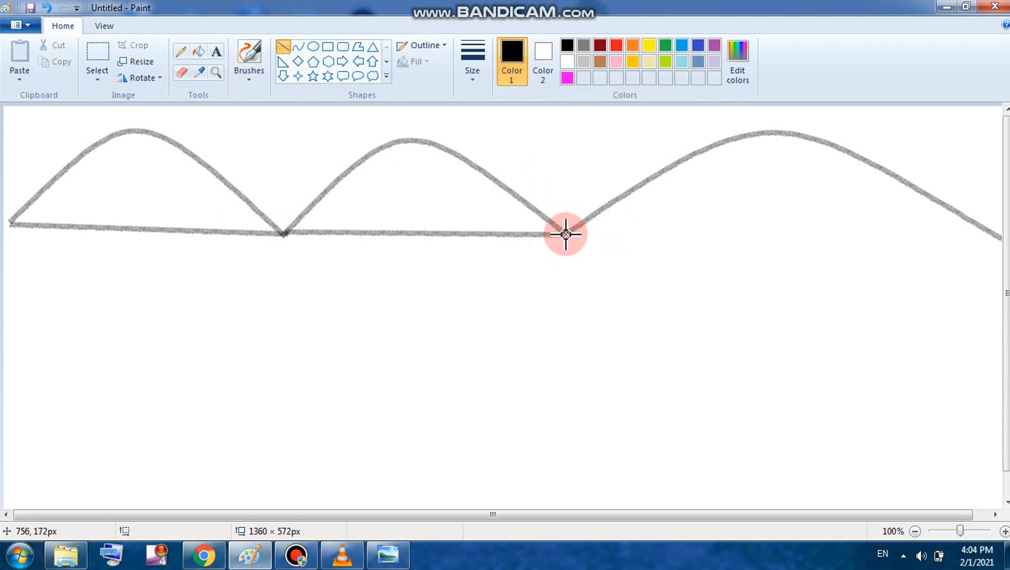
drag(566, 234, 999, 239)
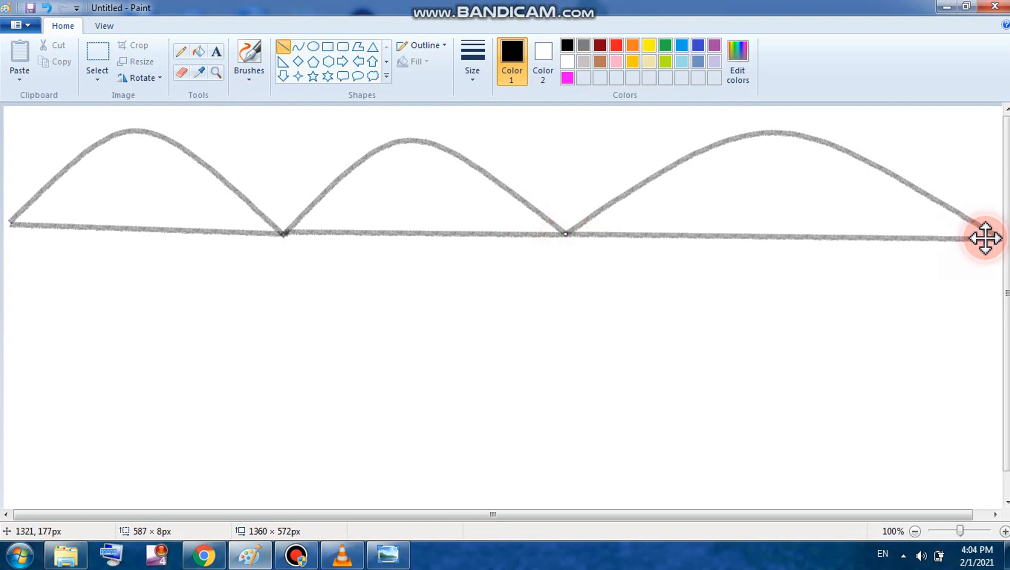
click(724, 340)
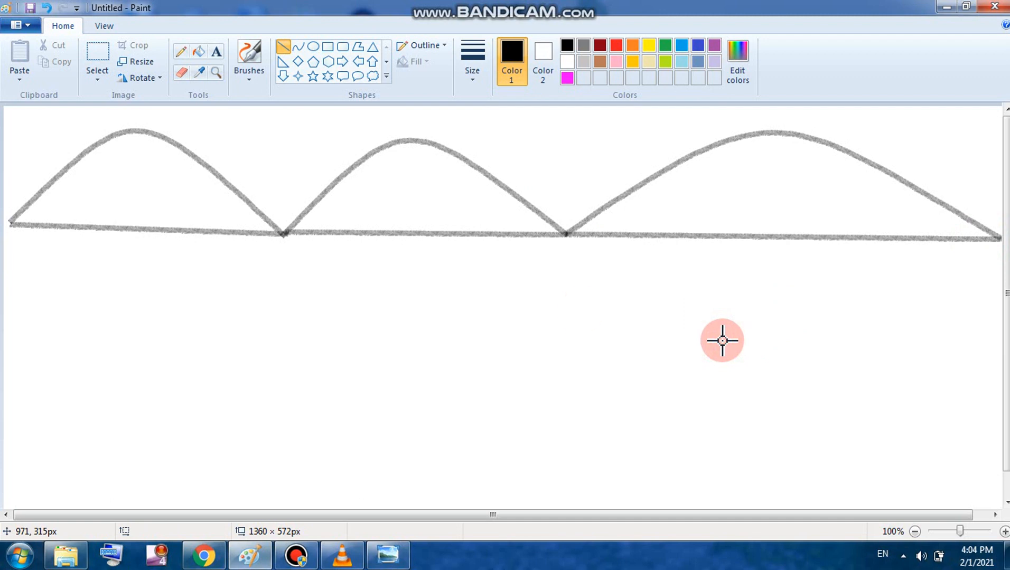
Step: Draw a solid black curved arch between the first two hills
click(297, 49)
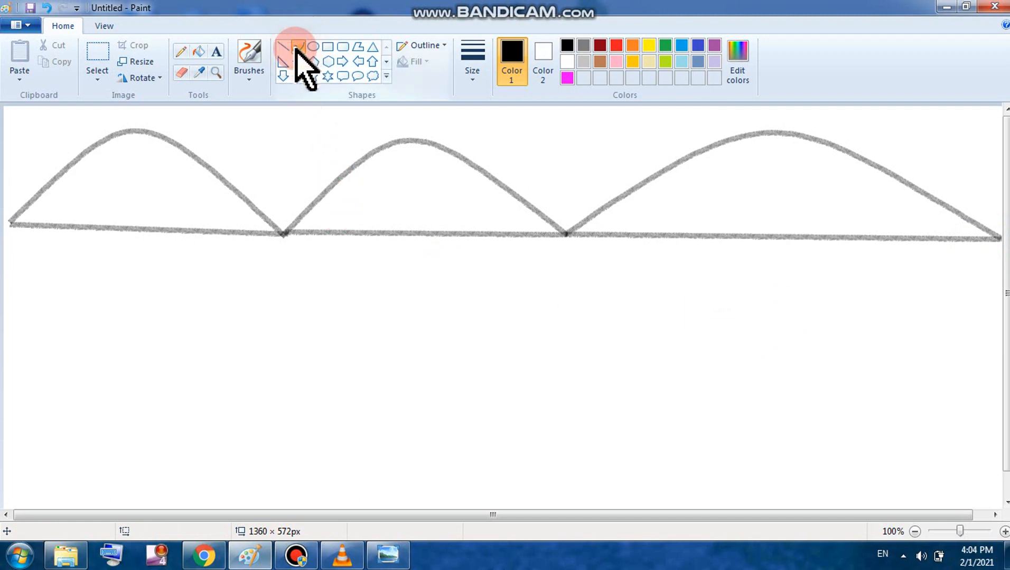
click(566, 46)
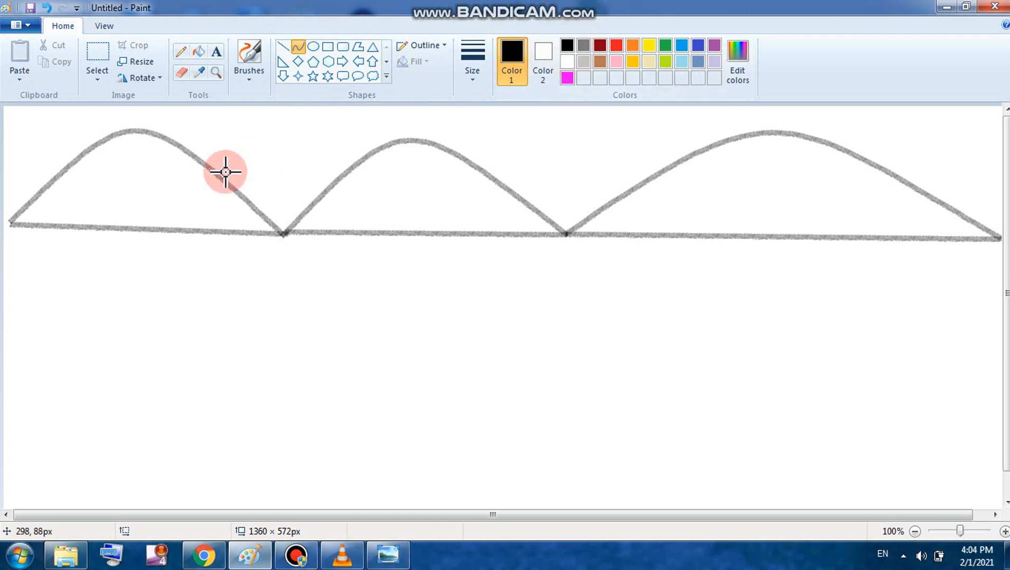
click(447, 46)
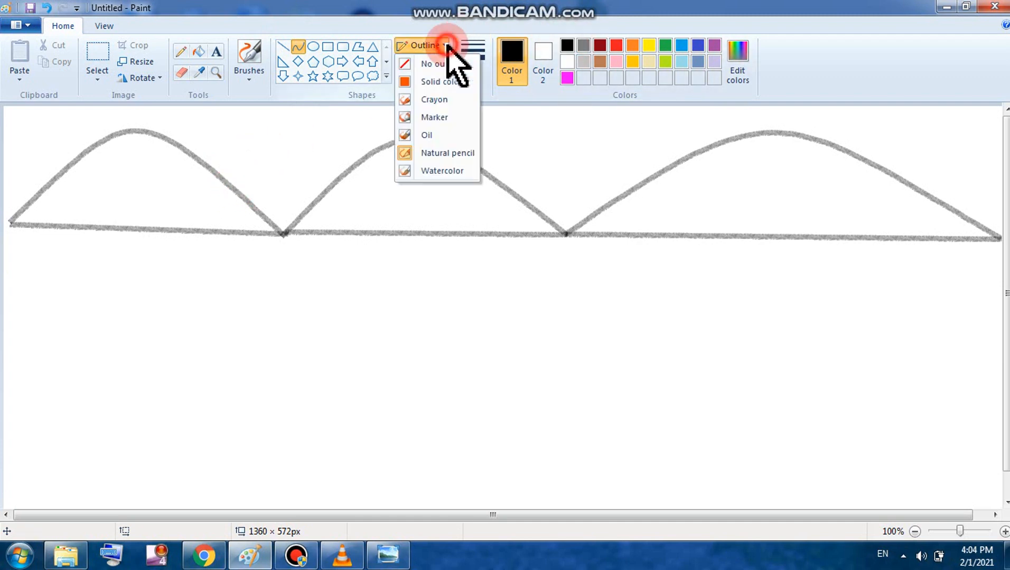
click(441, 83)
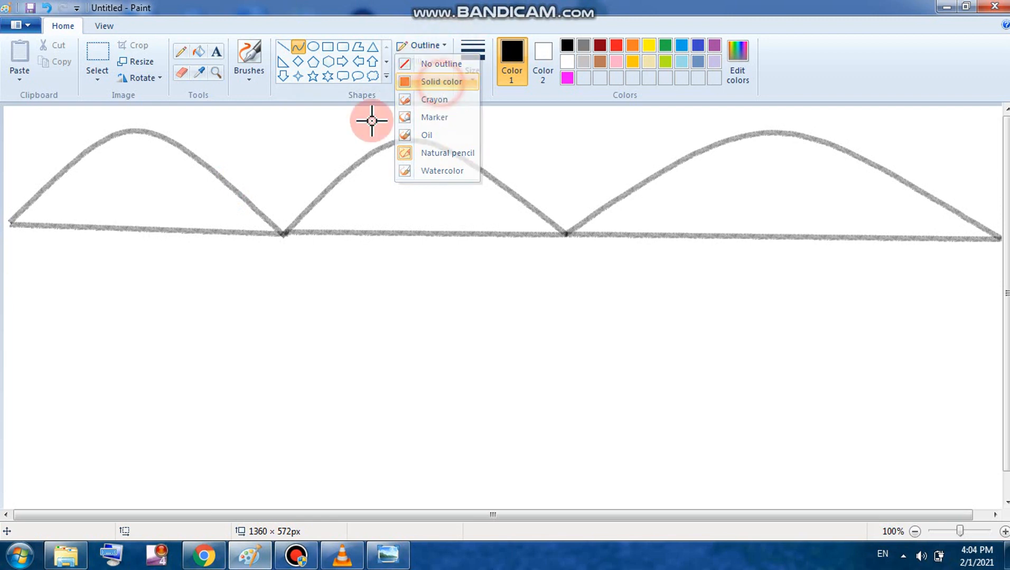
drag(231, 181, 307, 156)
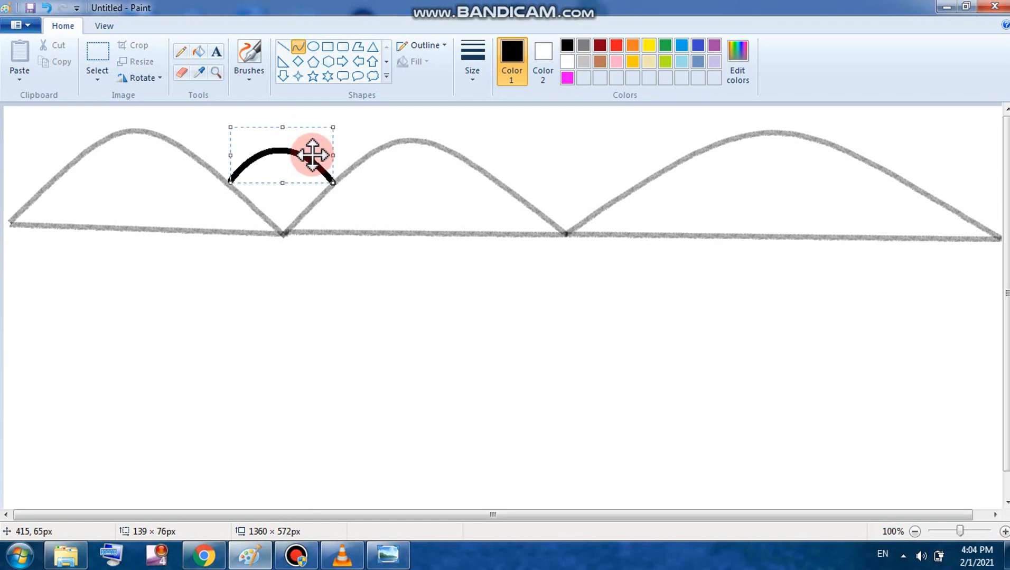
click(274, 274)
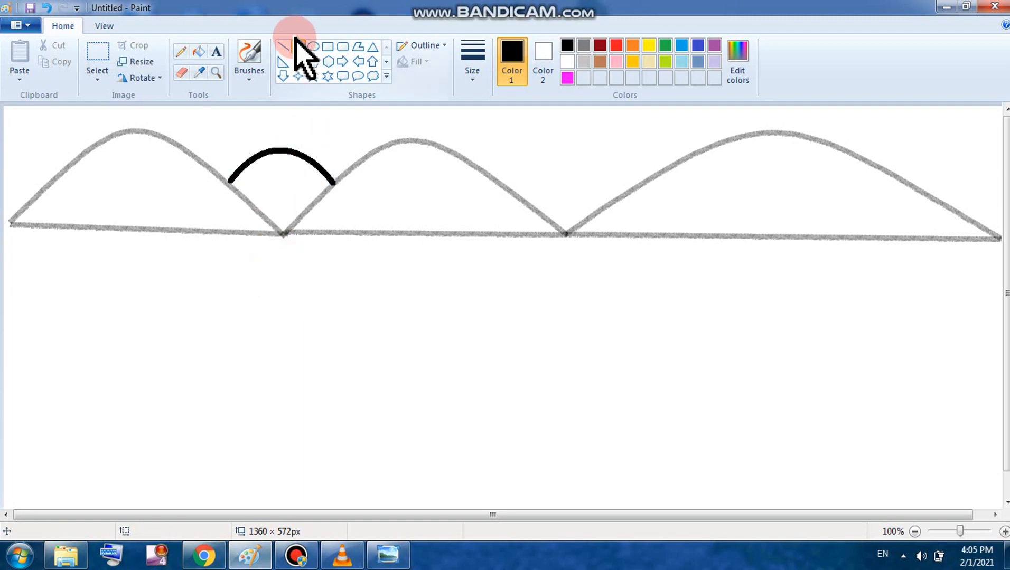
Step: Fill the wedge under the black arch with custom orange (245, 128, 10)
click(200, 51)
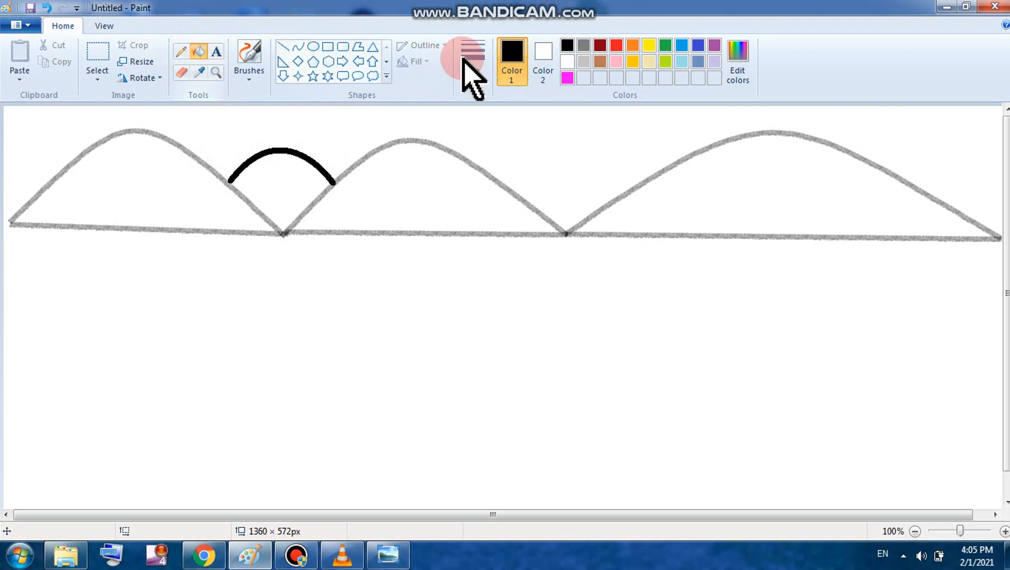
click(634, 45)
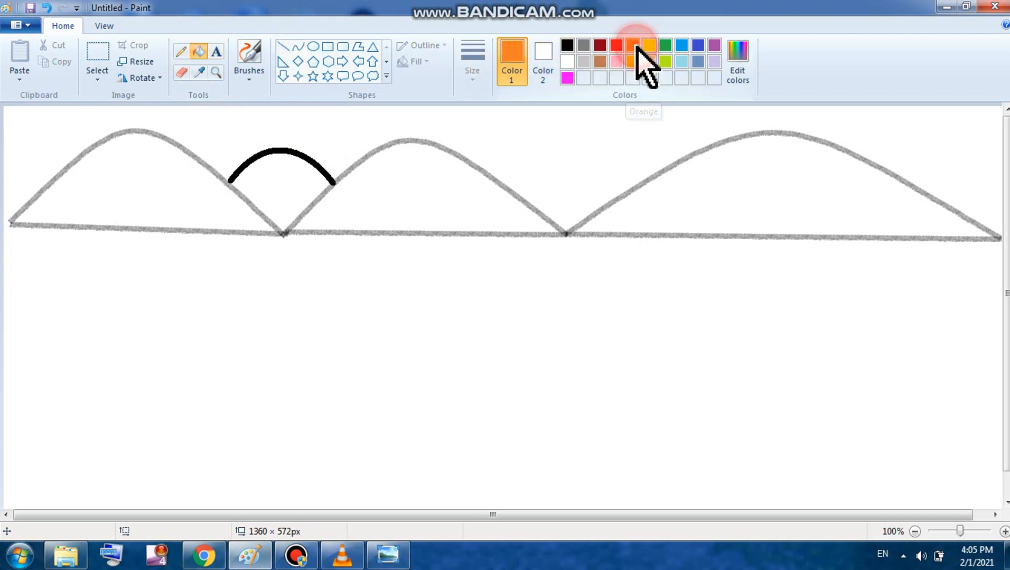
click(746, 57)
click(305, 244)
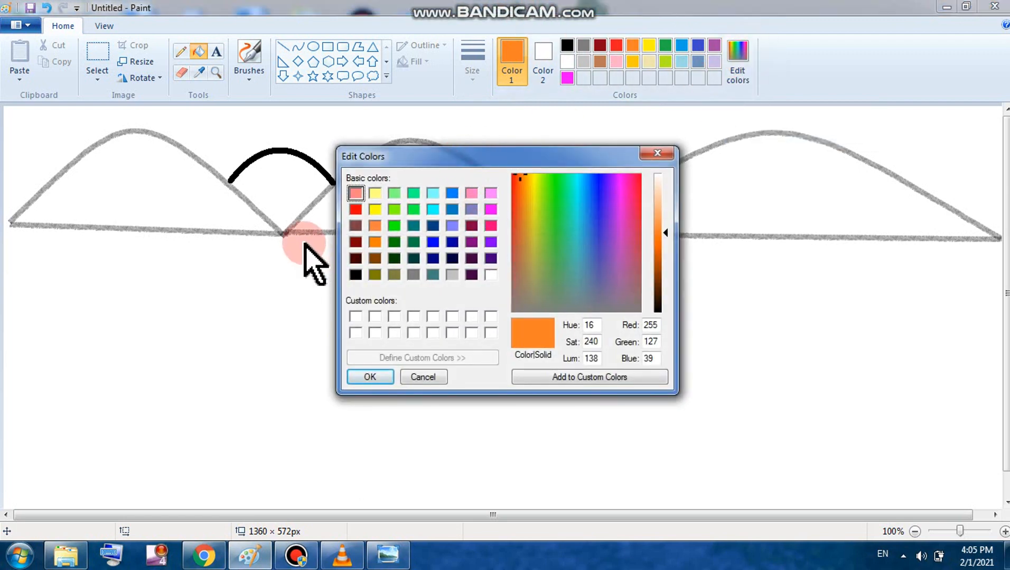
click(375, 242)
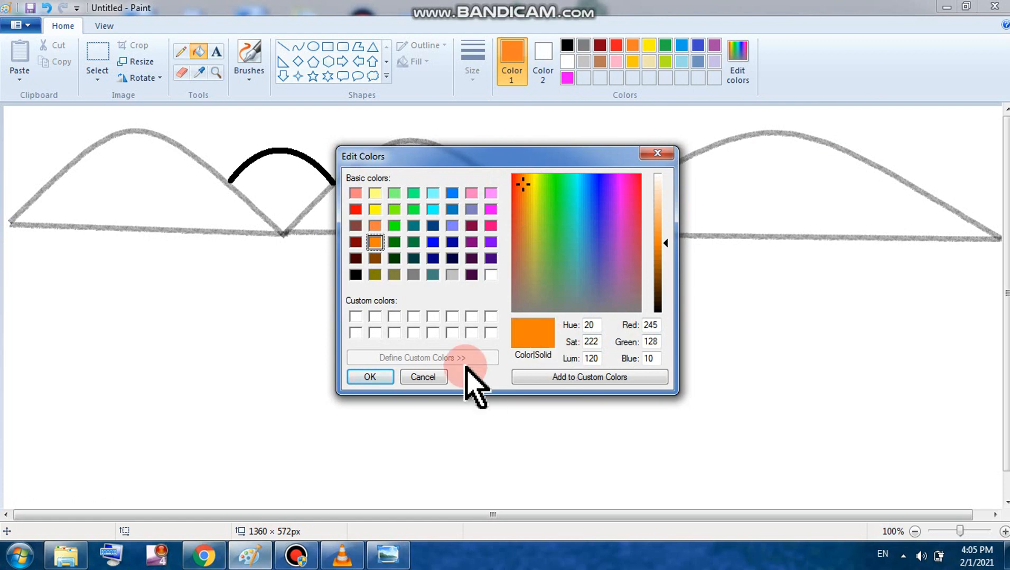
click(370, 376)
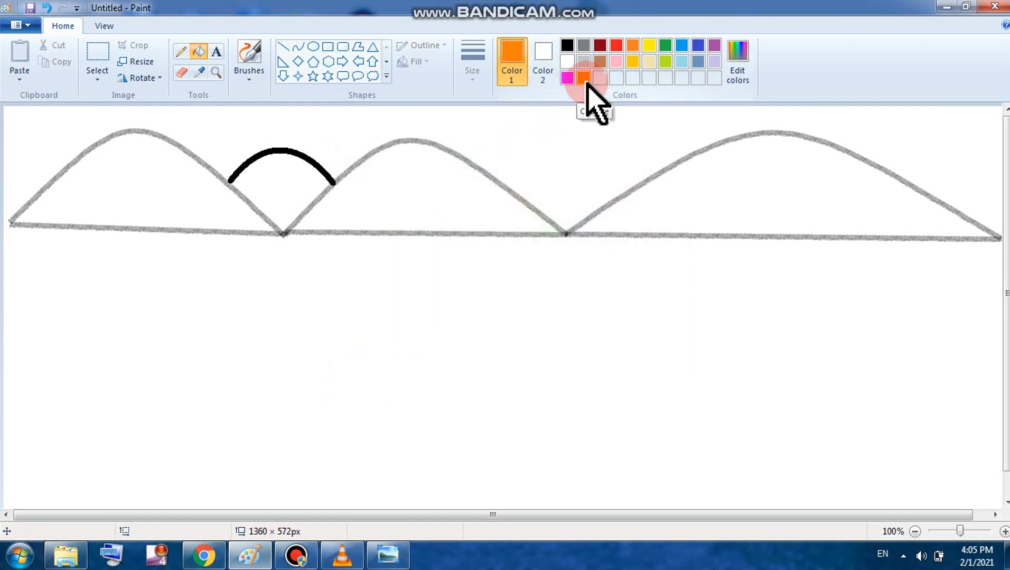
click(290, 184)
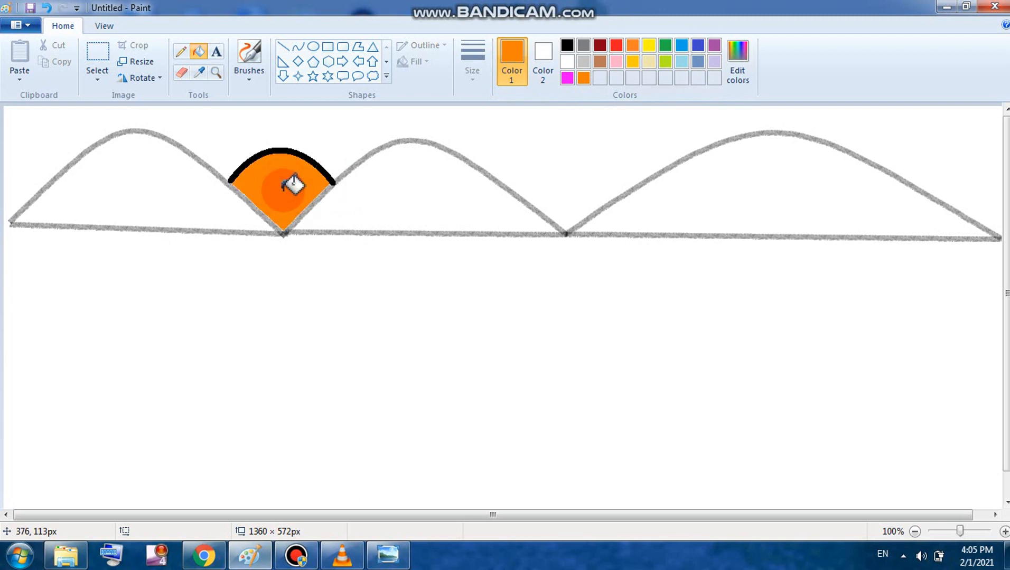
click(298, 48)
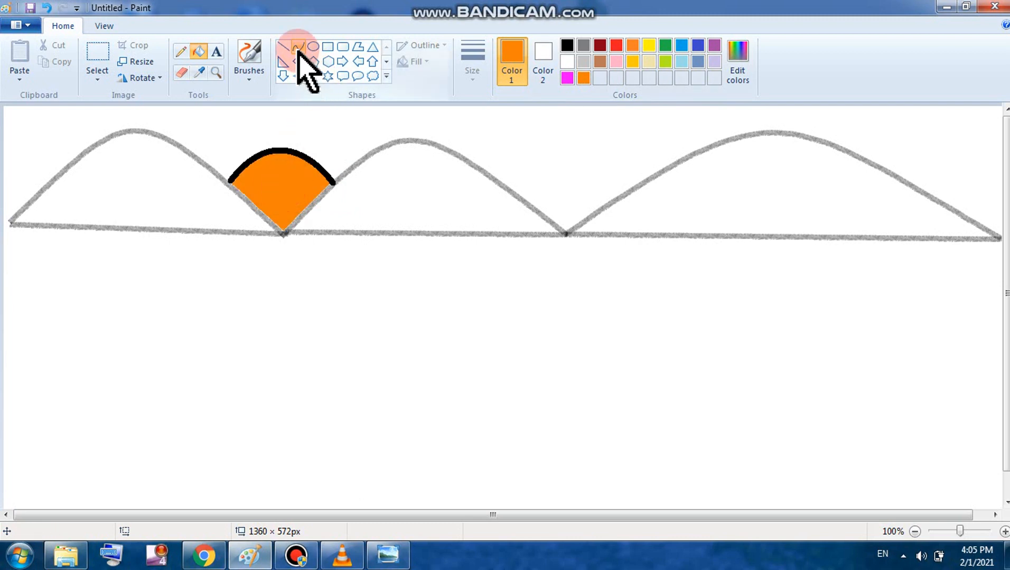
click(298, 51)
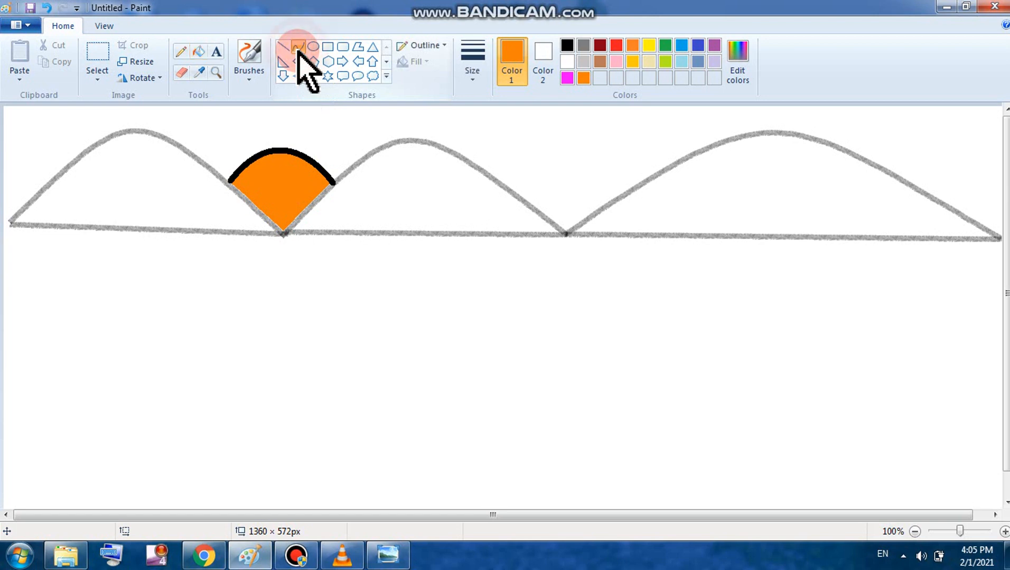
Step: Draw the river's left bank as a black S-shaped curve below the hills
click(566, 46)
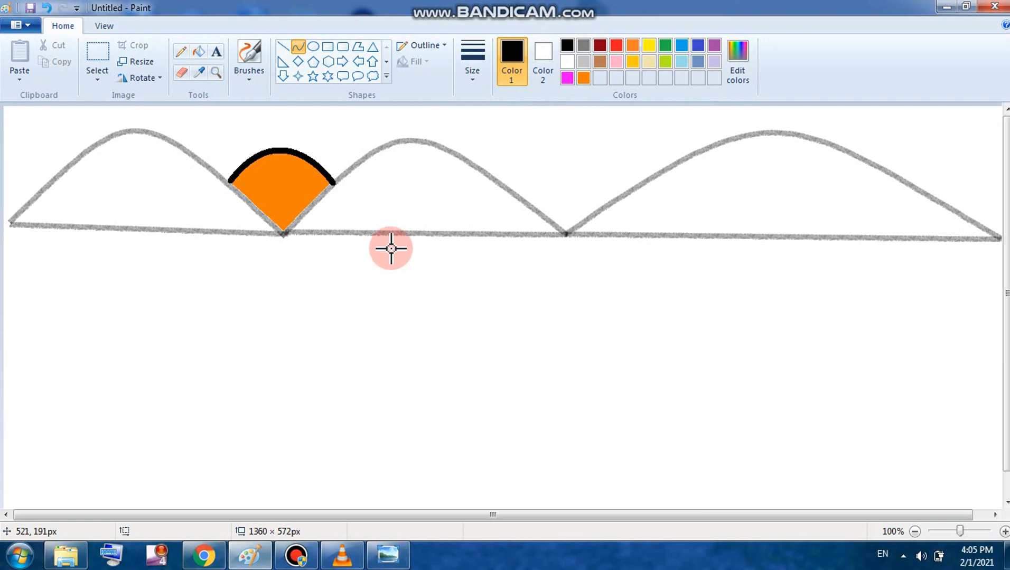
drag(390, 247, 388, 480)
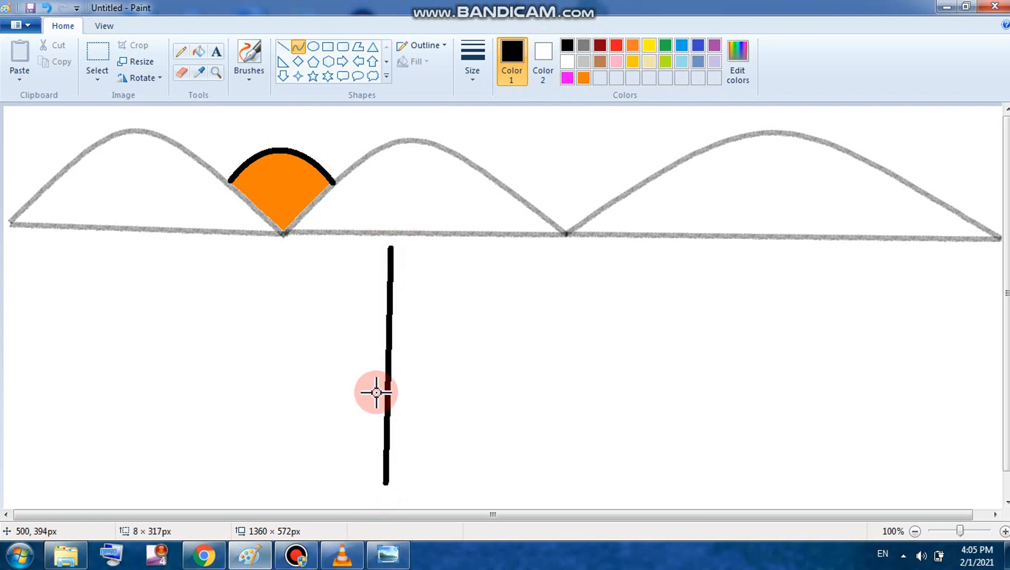
drag(377, 392, 288, 393)
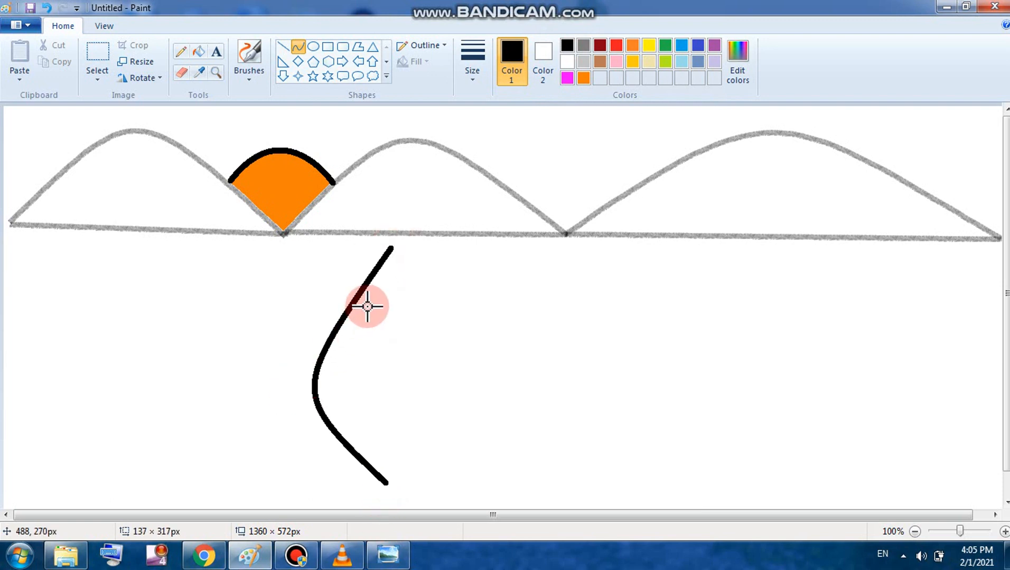
drag(367, 307, 457, 329)
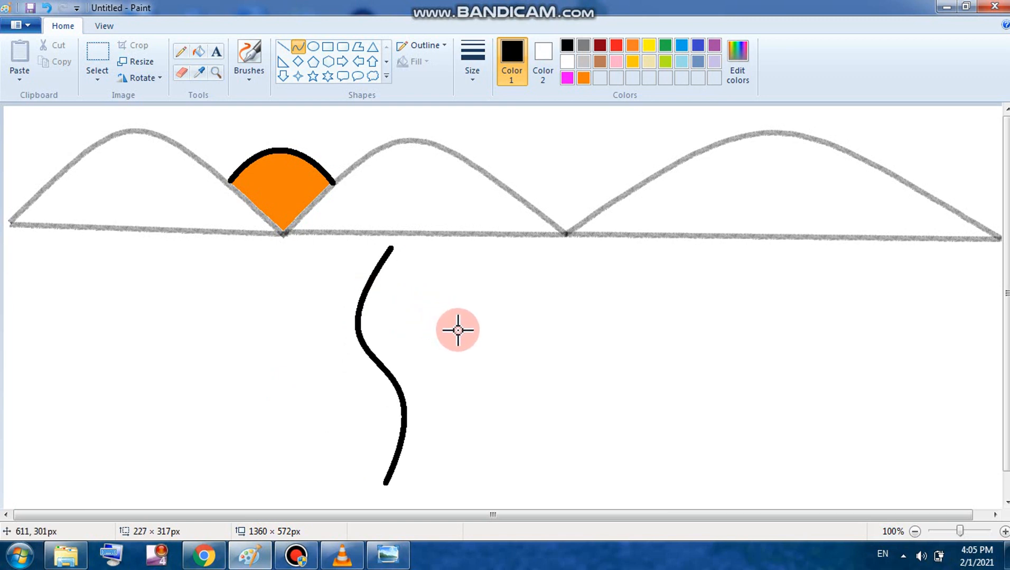
click(555, 304)
Step: Draw a matching wavy curve for the river's right bank, stretched down to the left bank's length
mouse_move(555, 303)
mouse_down()
mouse_move(509, 260)
mouse_move(532, 263)
mouse_up()
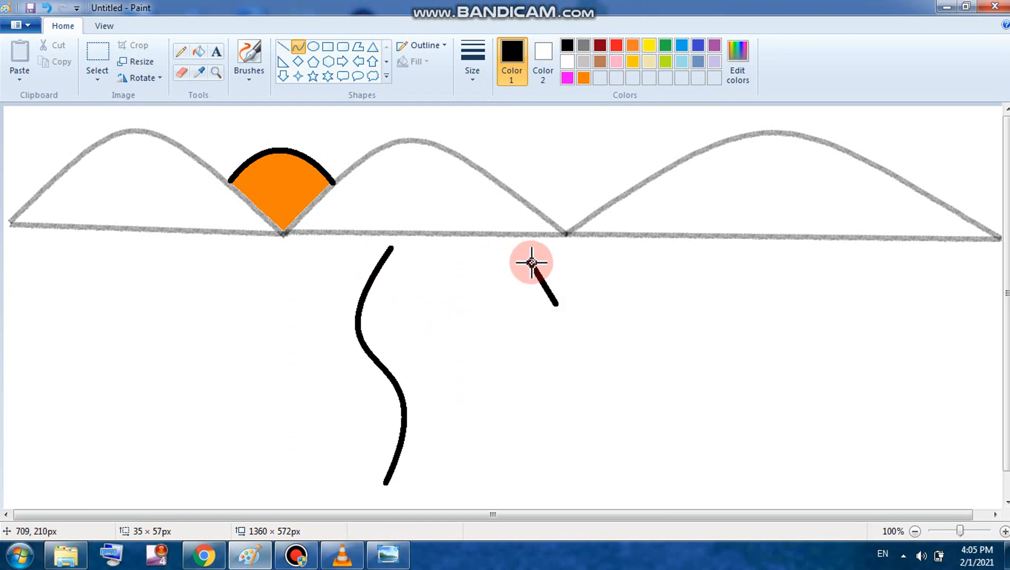
click(46, 7)
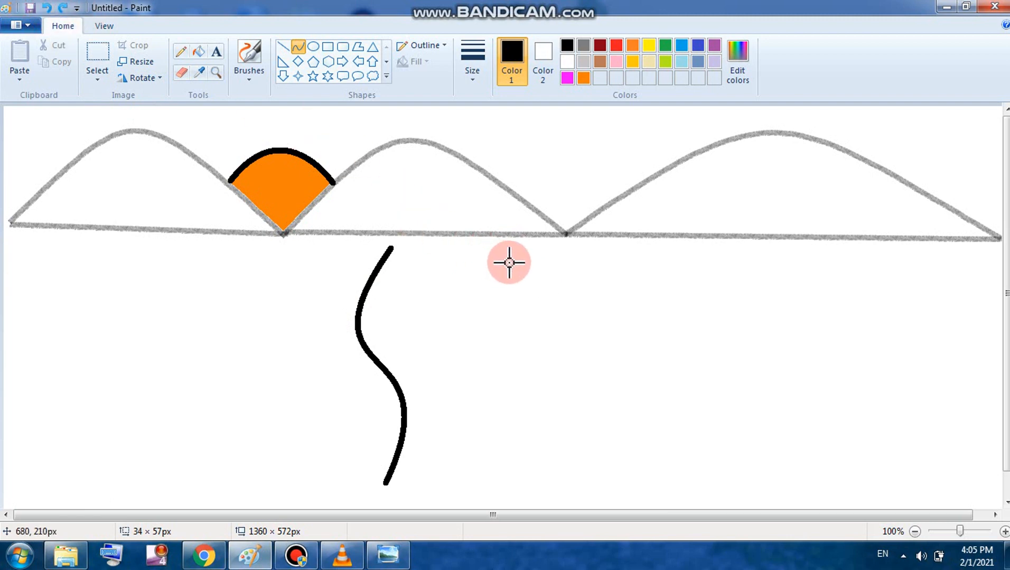
drag(515, 260, 510, 450)
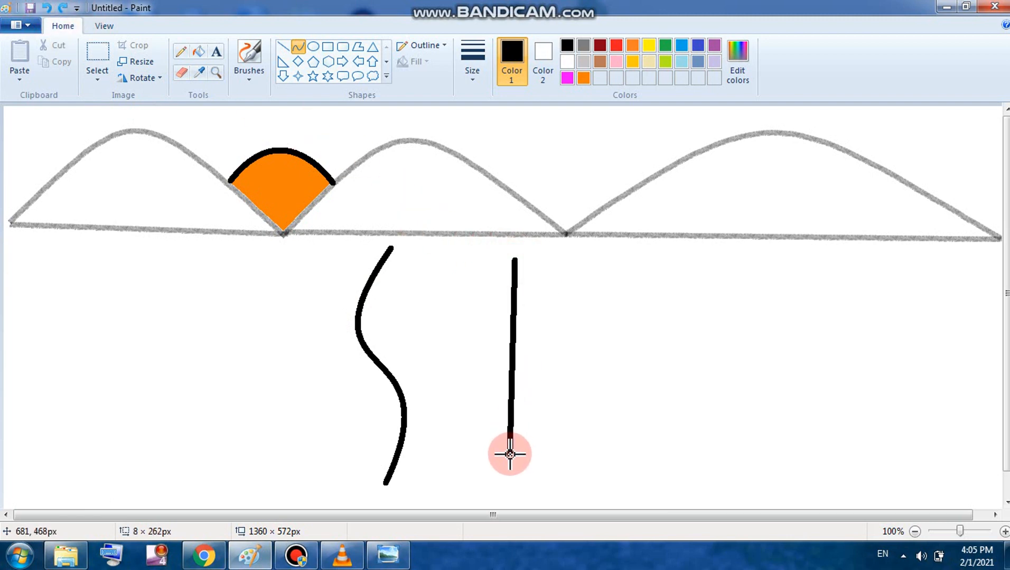
drag(505, 414, 499, 333)
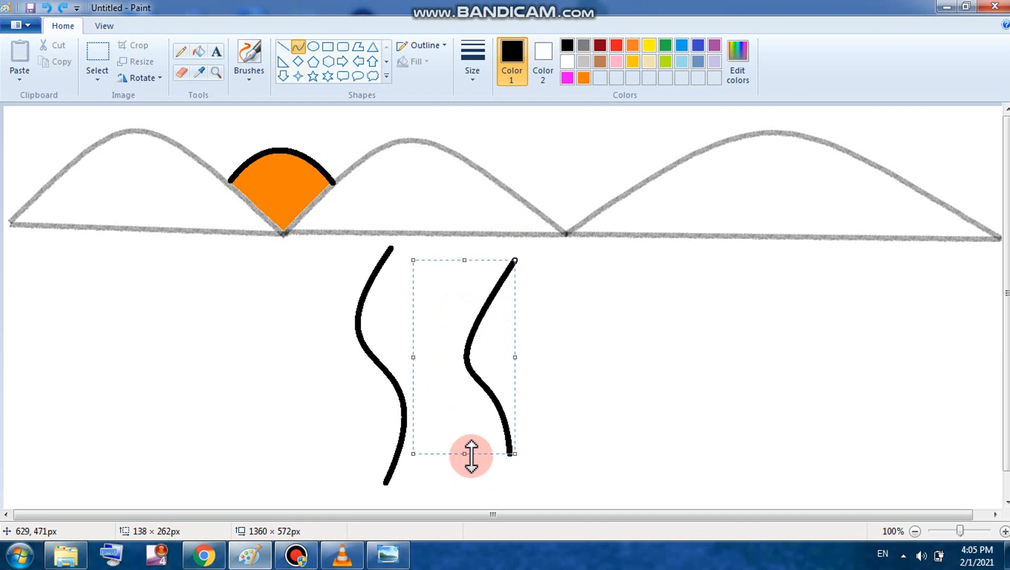
drag(464, 456, 464, 485)
click(343, 436)
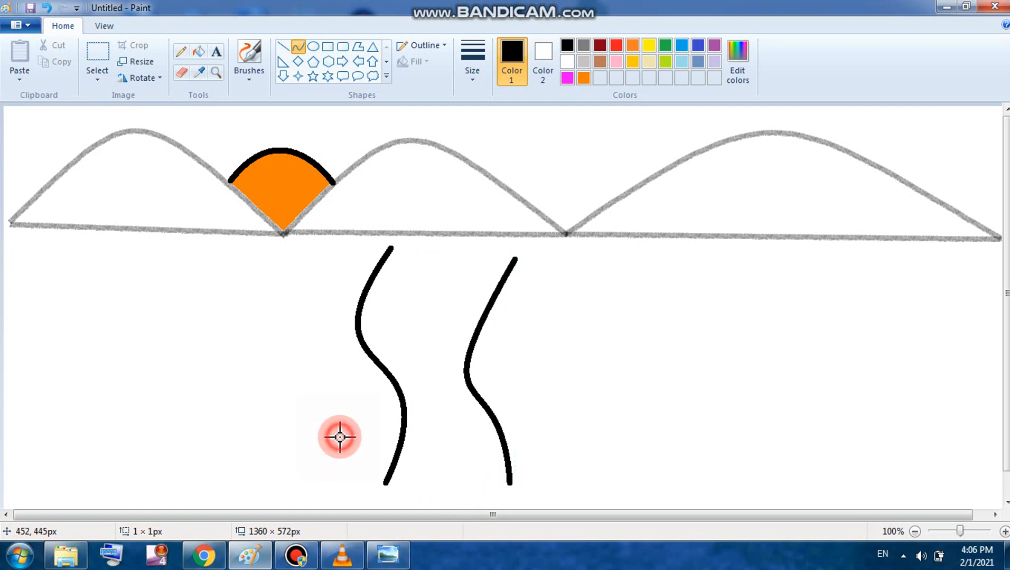
Step: Join the tops and bottoms of the two banks with straight lines
click(283, 46)
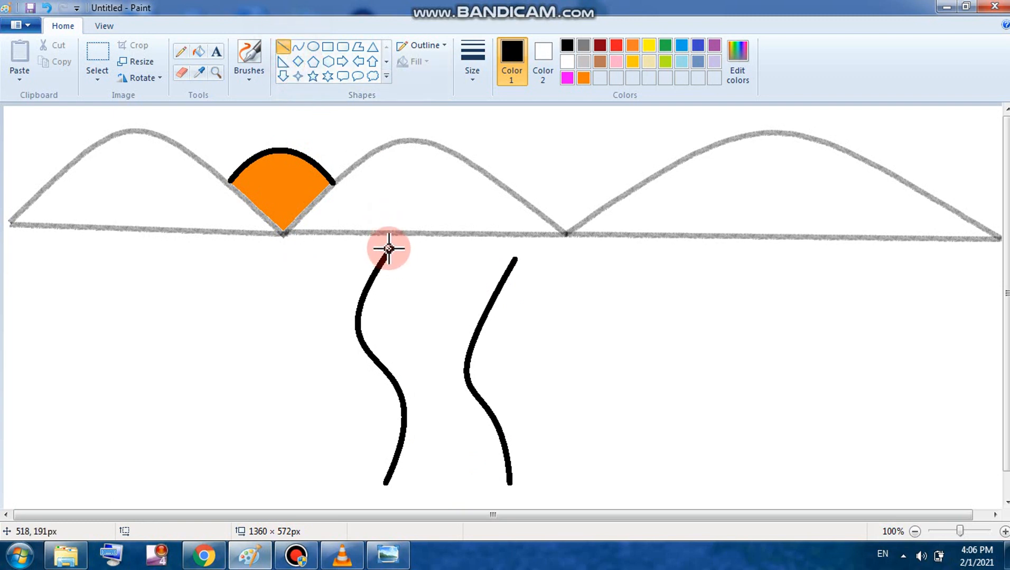
drag(388, 248, 525, 257)
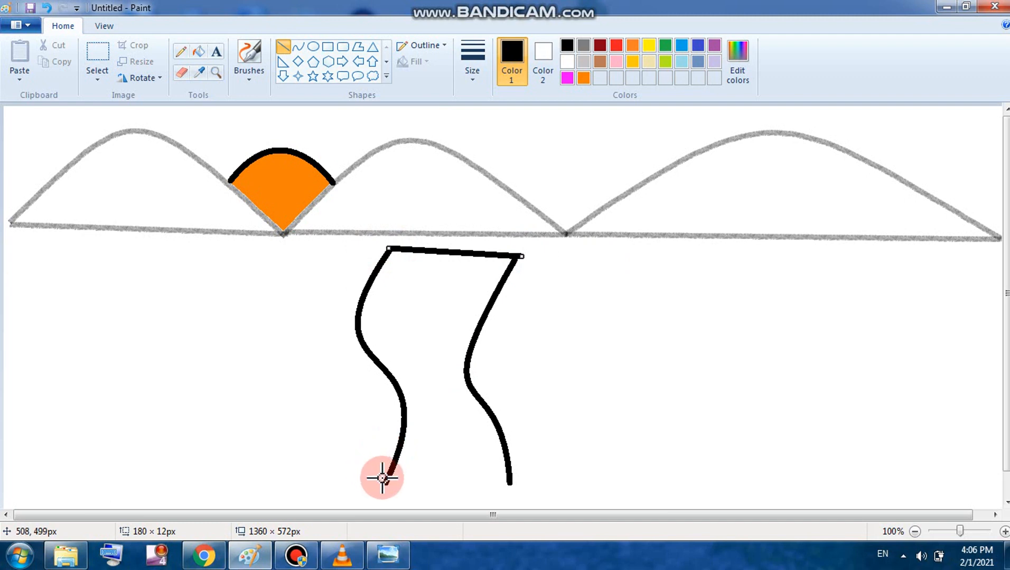
drag(384, 486, 510, 485)
Step: Fill the river outline with bright blue using the Fill bucket
click(204, 51)
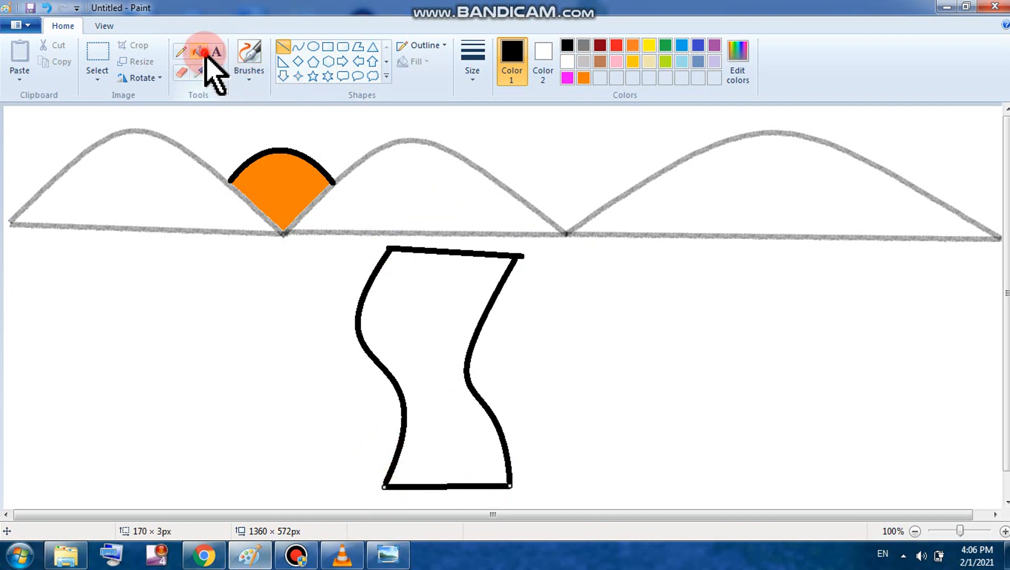
click(681, 61)
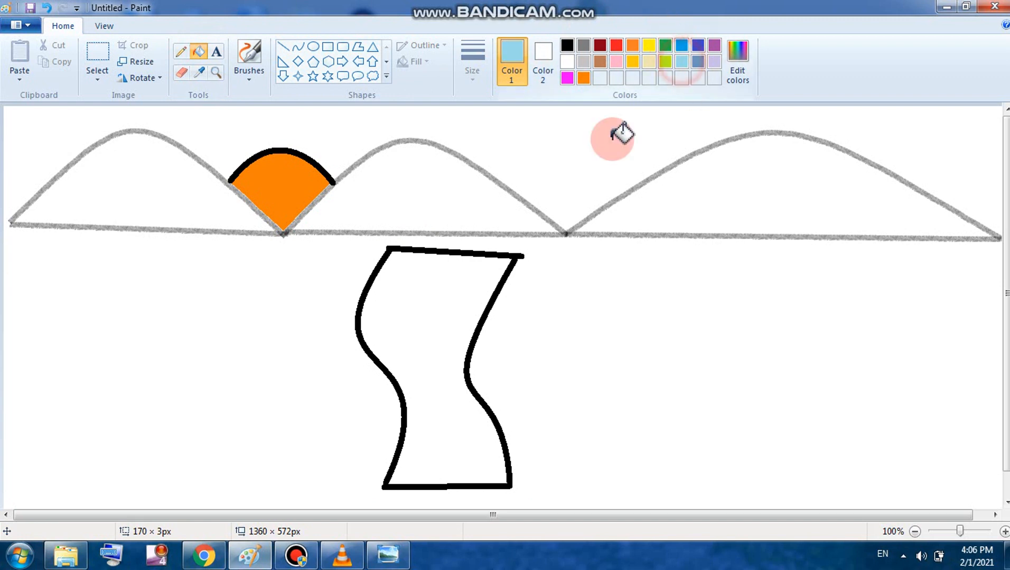
click(450, 340)
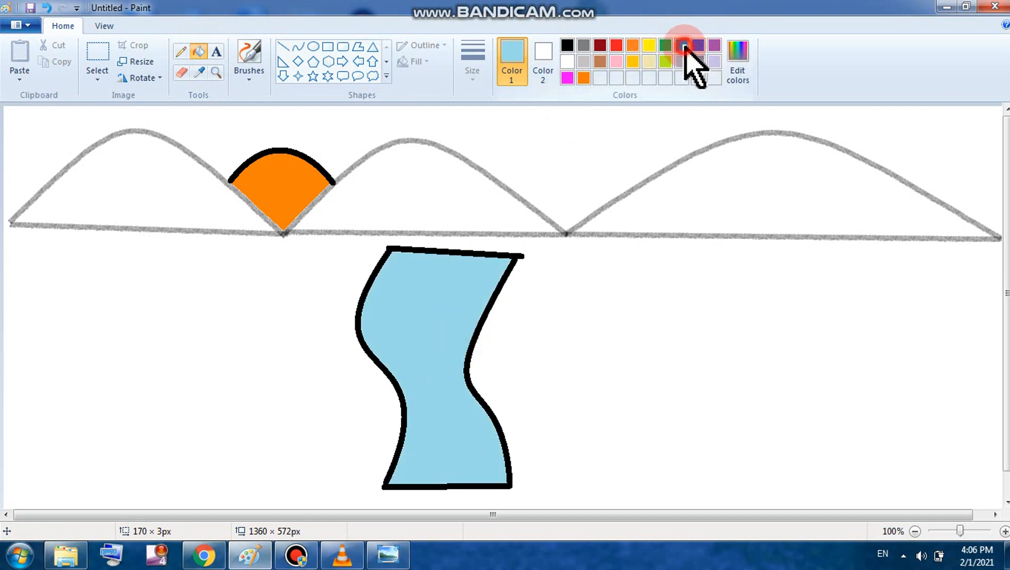
click(684, 46)
click(450, 305)
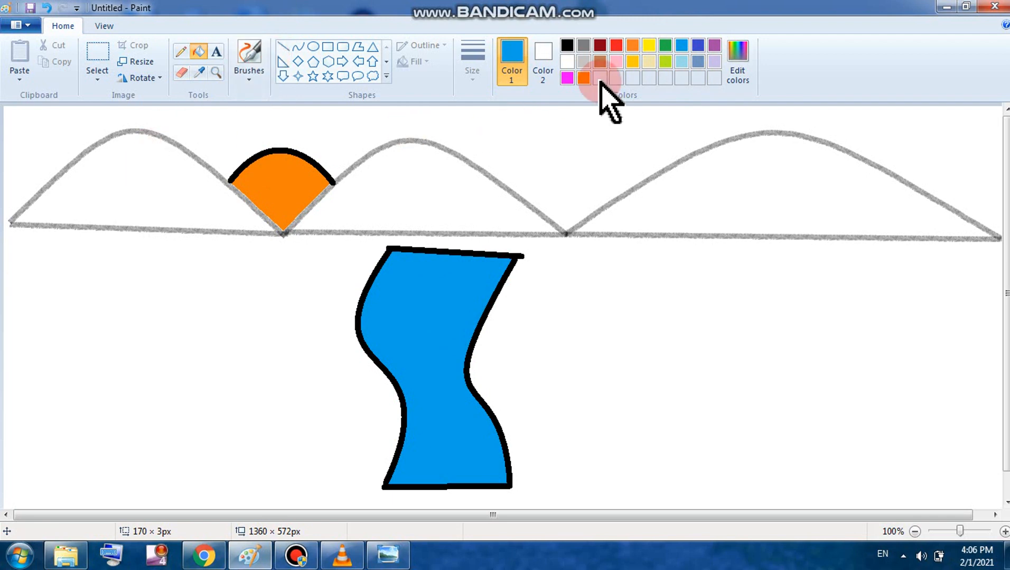
Step: Fill the left, middle and right hills with brown
click(98, 203)
click(359, 233)
click(407, 212)
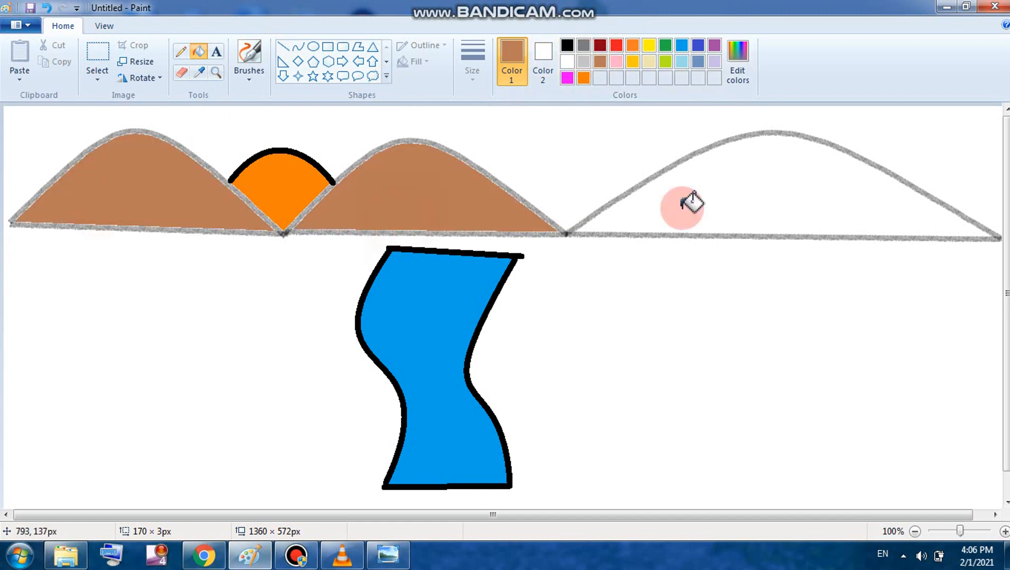
click(758, 196)
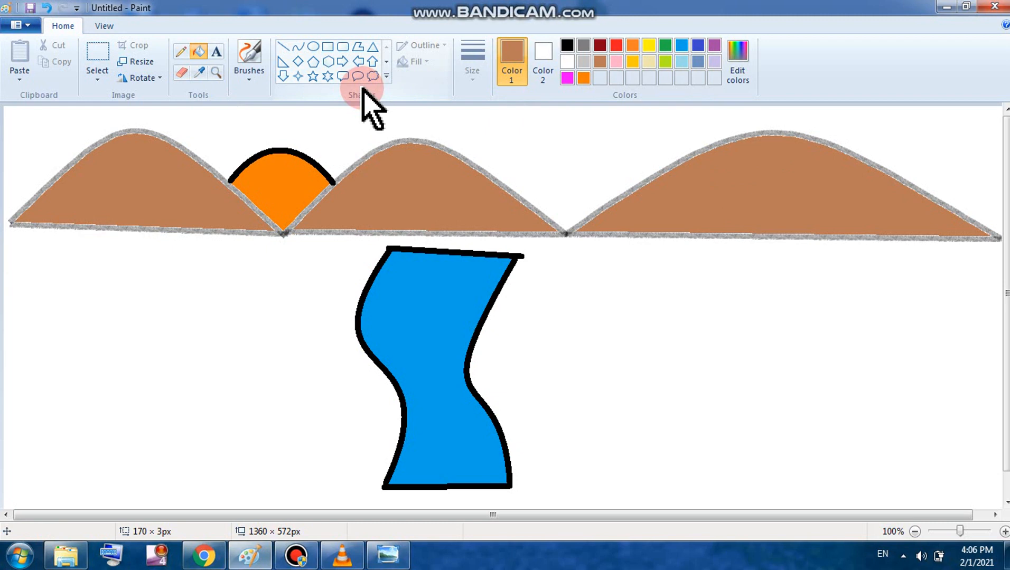
click(284, 46)
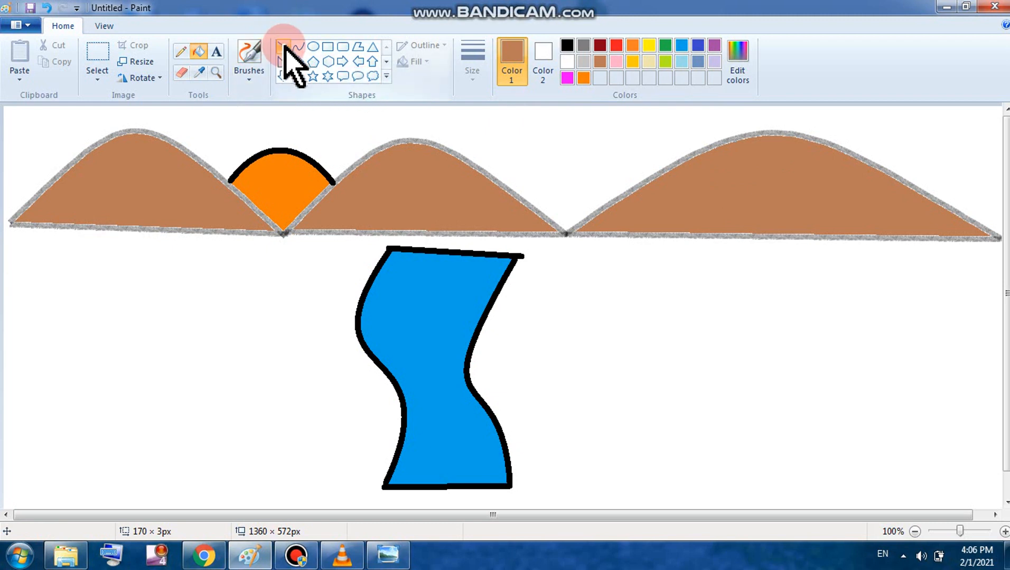